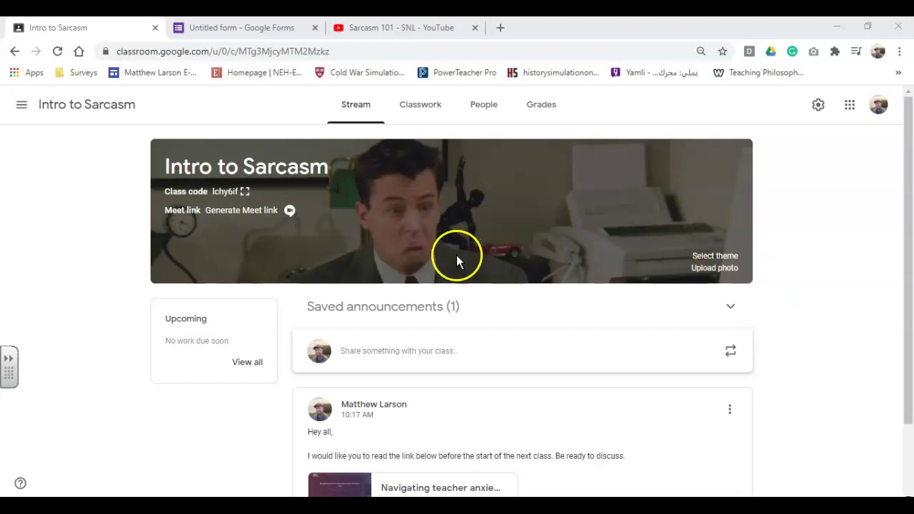
Reschedule the saved announcement with the two morning questions for Oct 14, 2020 at 7:45 AM.
left_click(730, 307)
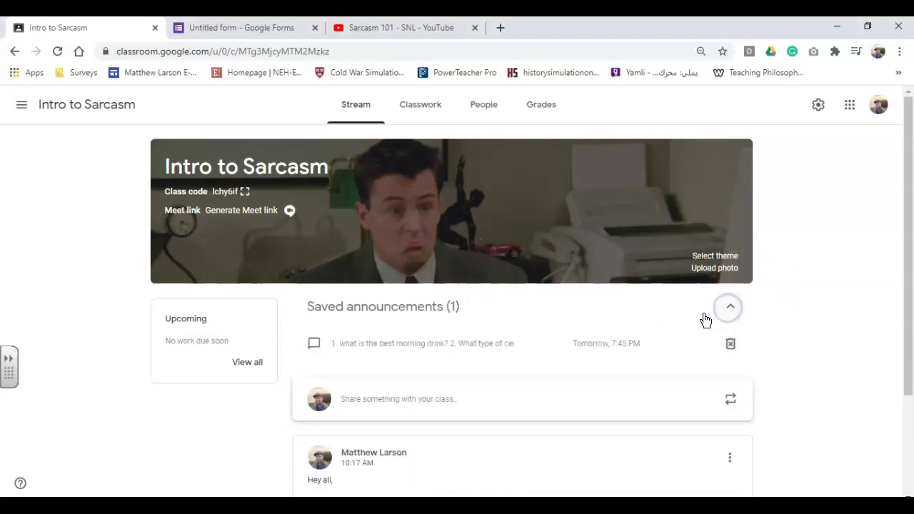
left_click(510, 345)
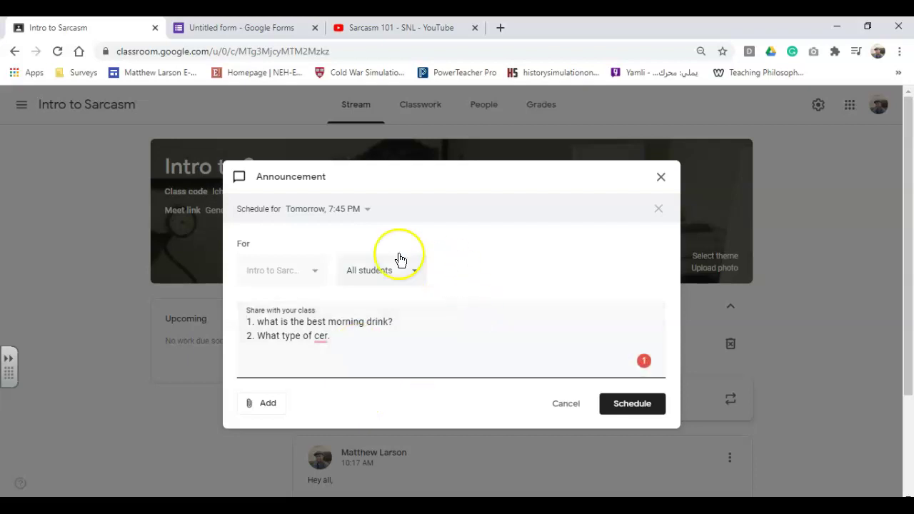
left_click(359, 210)
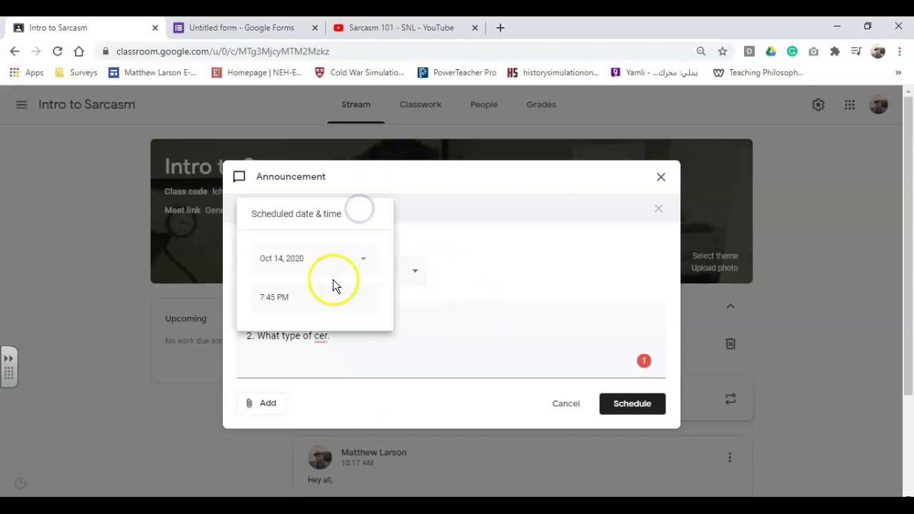
left_click(286, 300)
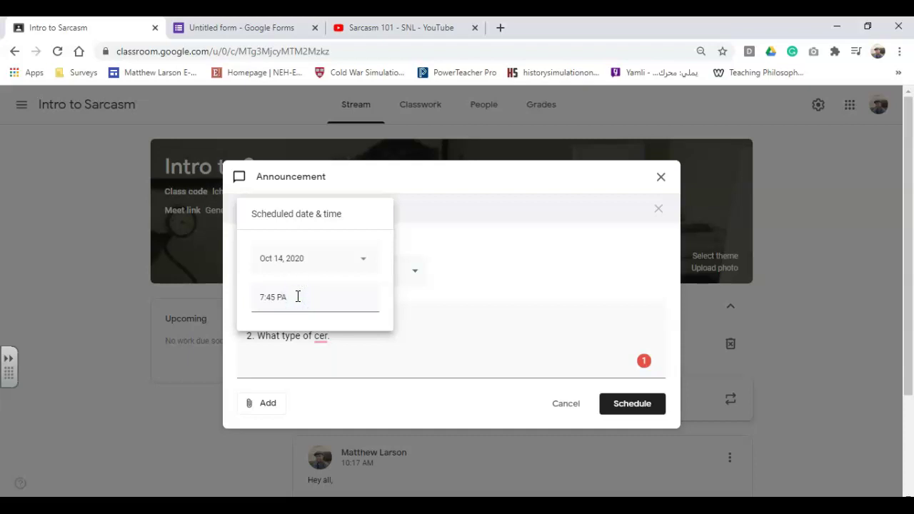
left_click(562, 287)
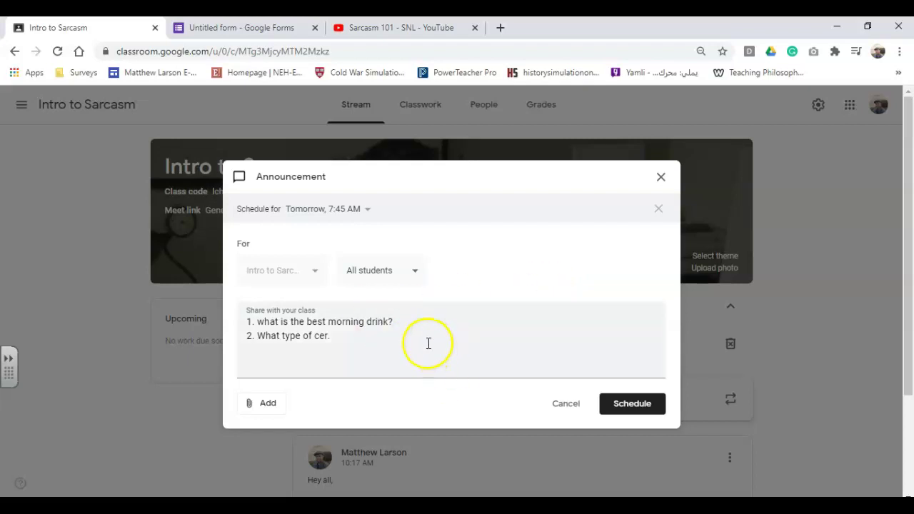
left_click(304, 211)
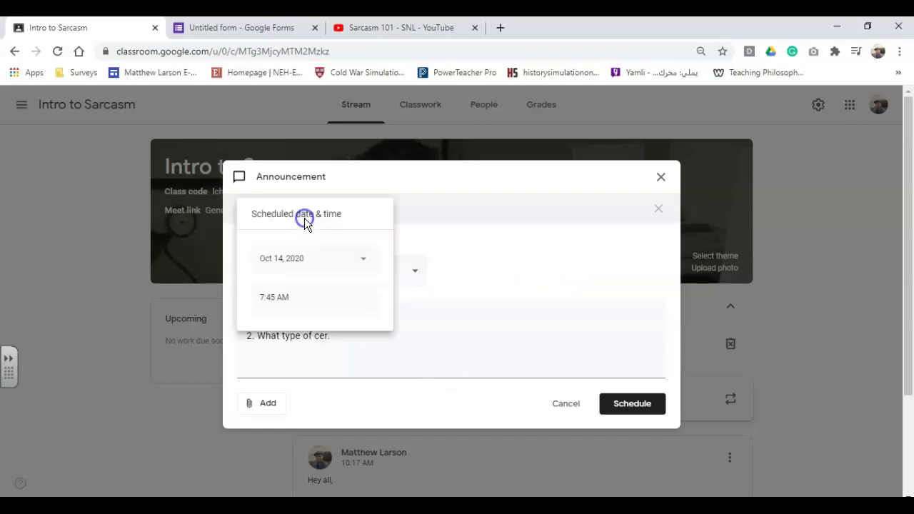
left_click(463, 327)
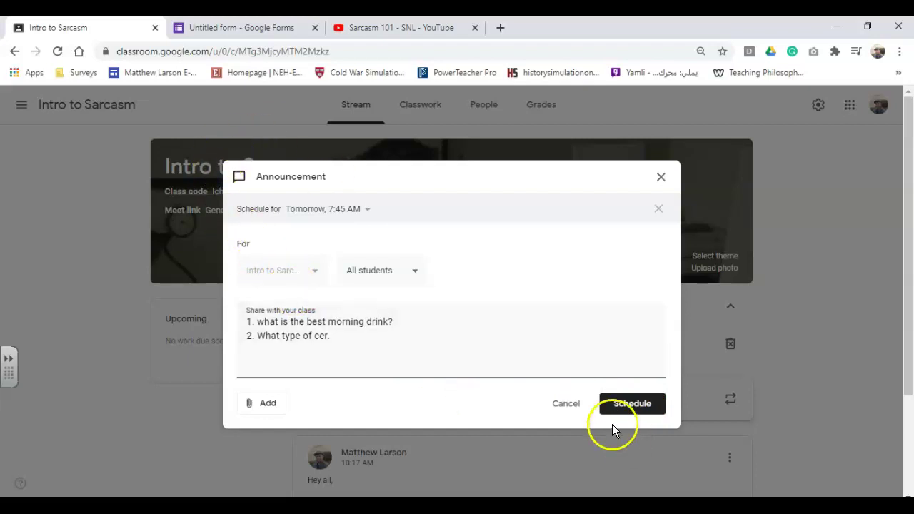
left_click(640, 403)
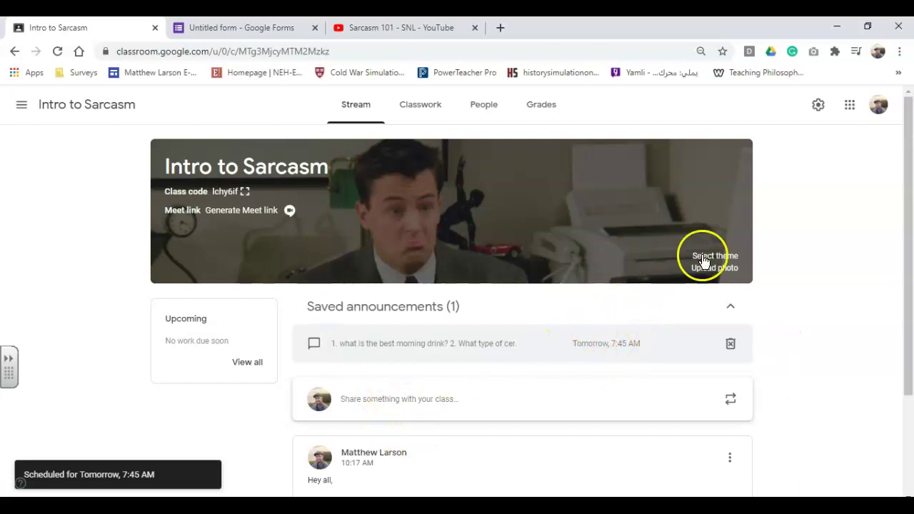
Create a new classwork assignment titled "reading and questions".
left_click(420, 100)
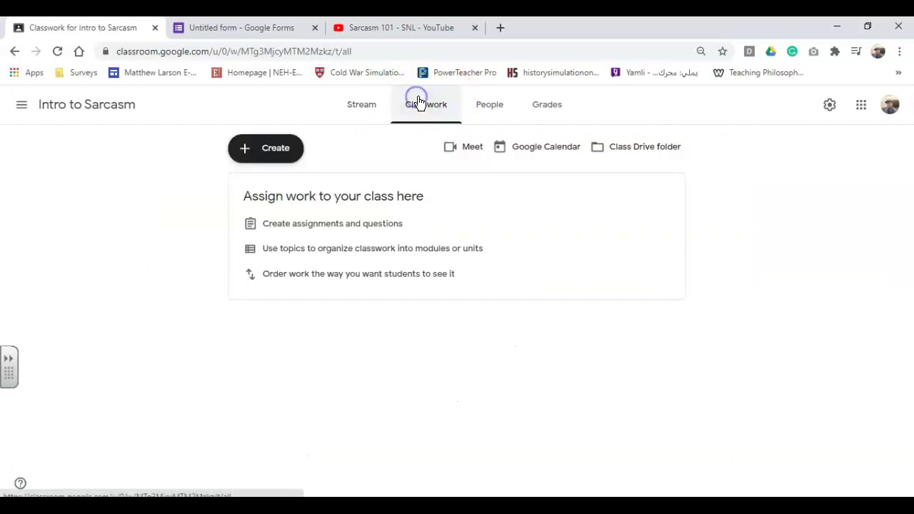
left_click(255, 146)
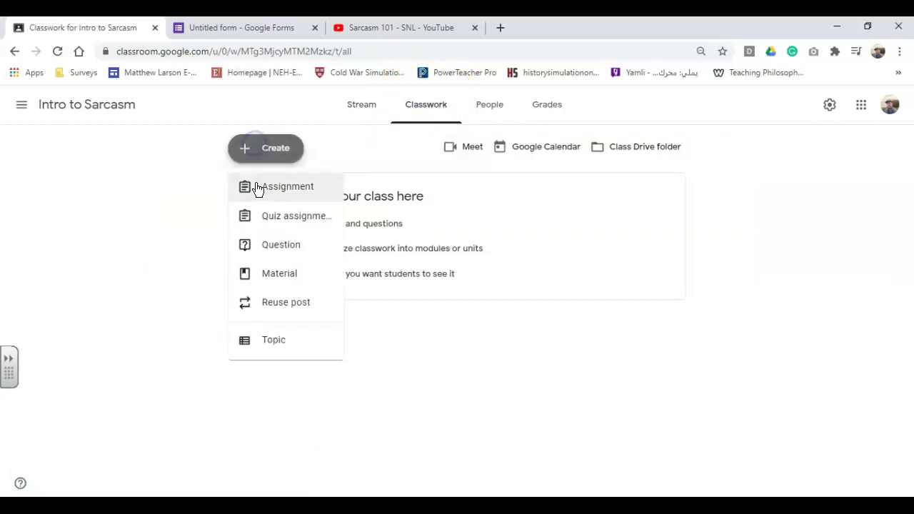
left_click(278, 191)
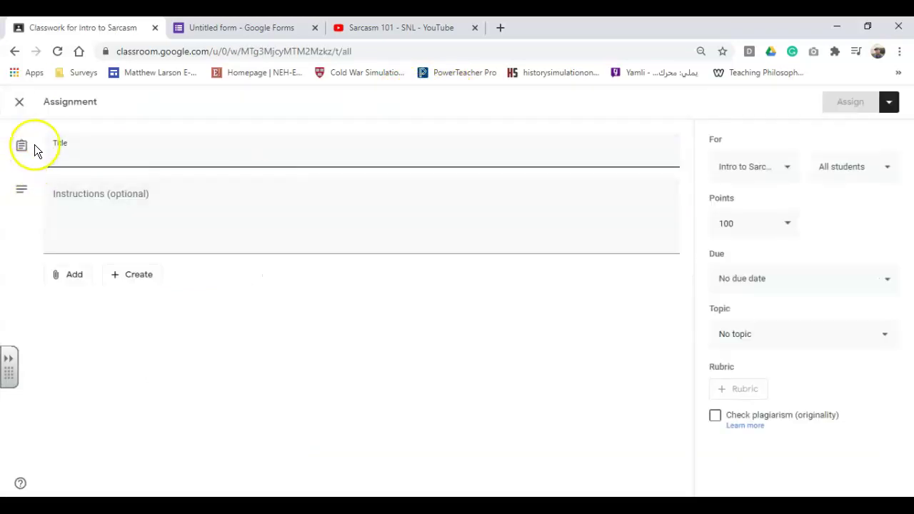
type("reading and questions")
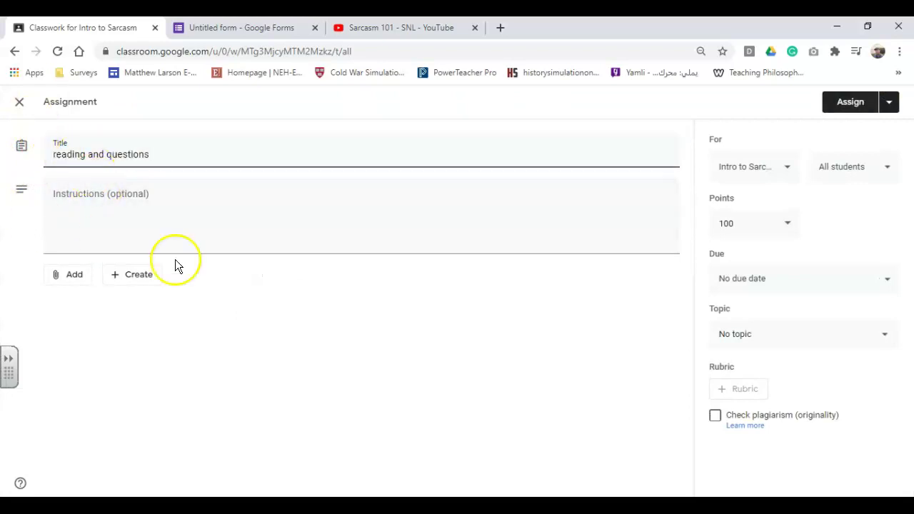
Attach the Google Drive document "I love doing extra work" to the assignment.
left_click(64, 284)
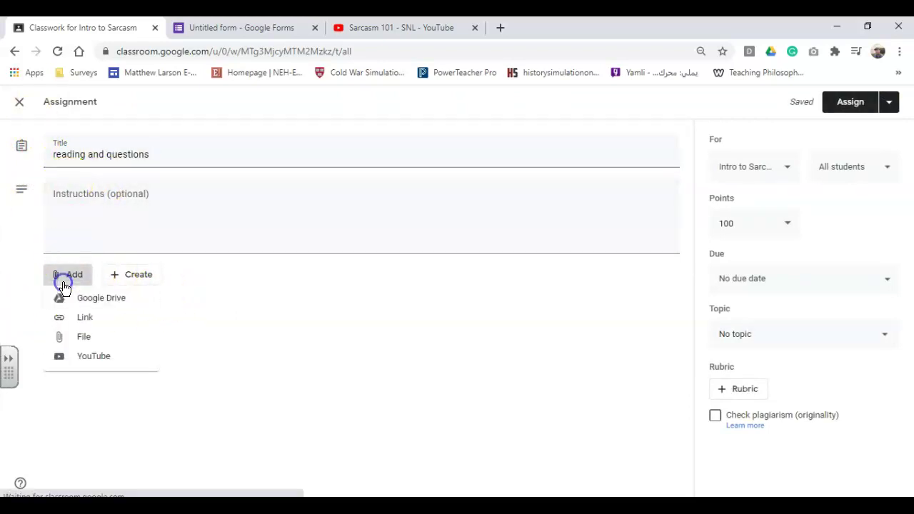
left_click(98, 301)
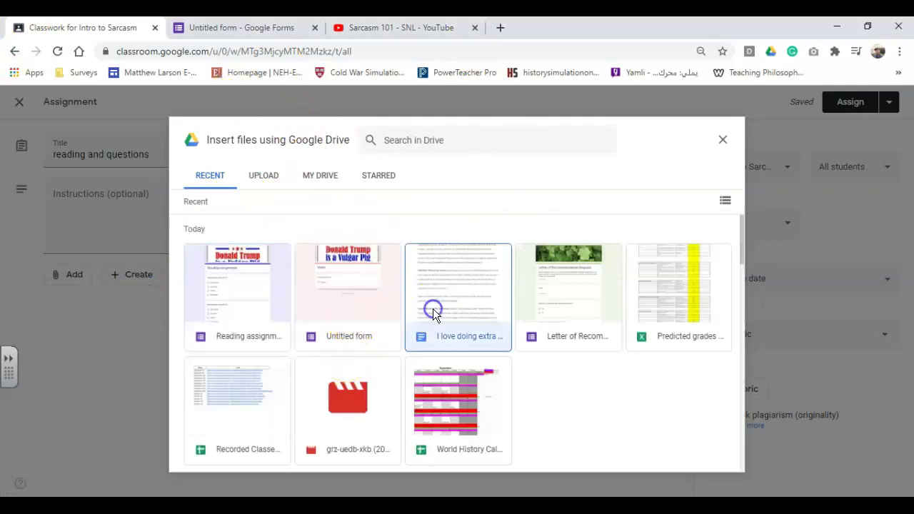
left_click(434, 313)
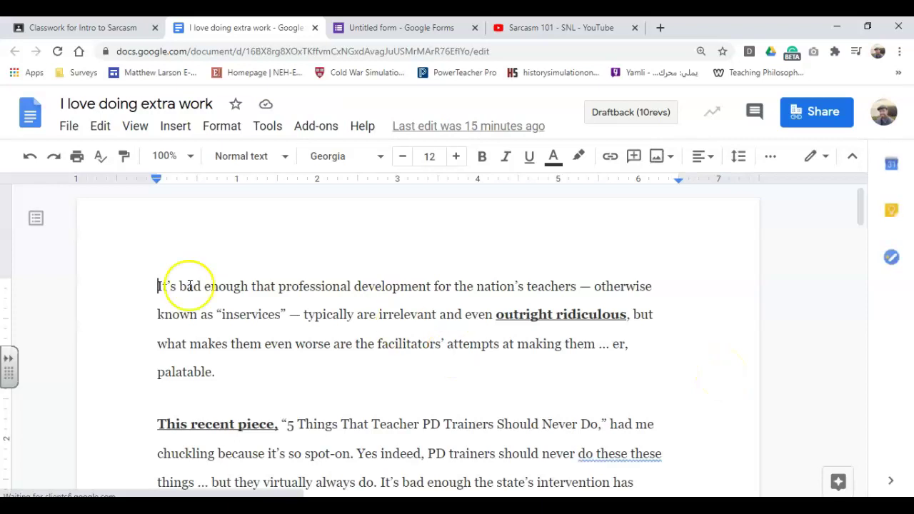
Highlight "PD trainers should never do these these things" in yellow in the reading document, and close the document.
scroll(317, 269, "down", 3)
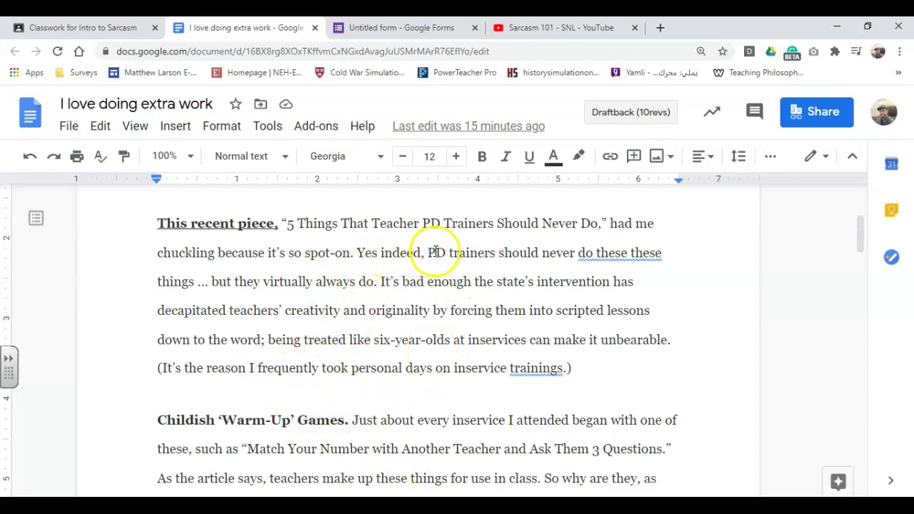
left_click_drag(431, 253, 211, 286)
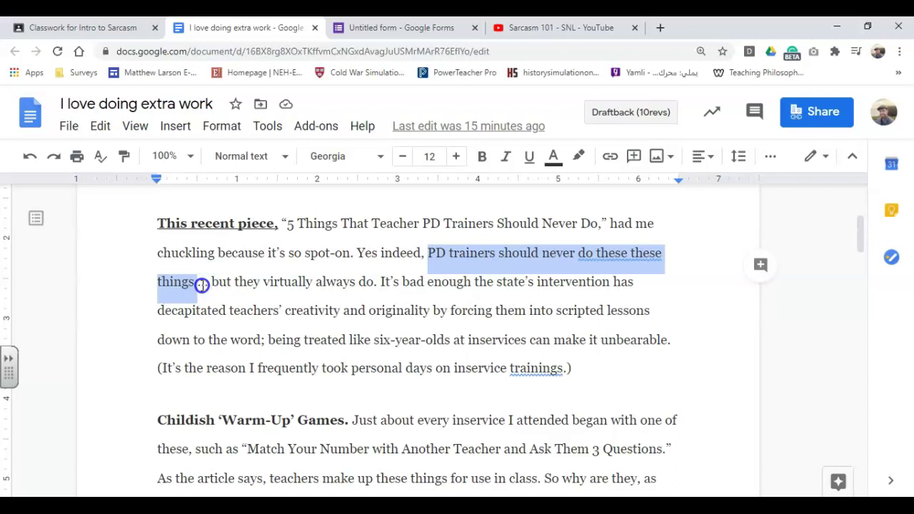
left_click(577, 156)
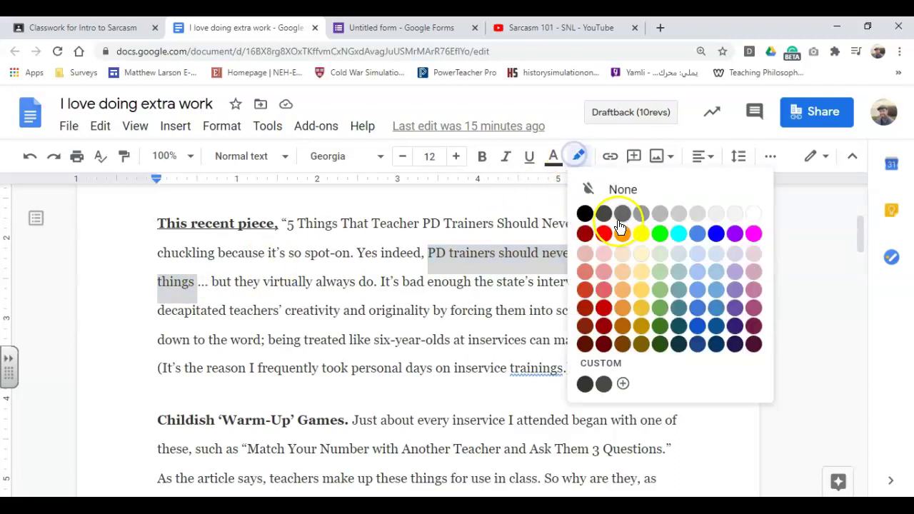
left_click(641, 238)
left_click(344, 254)
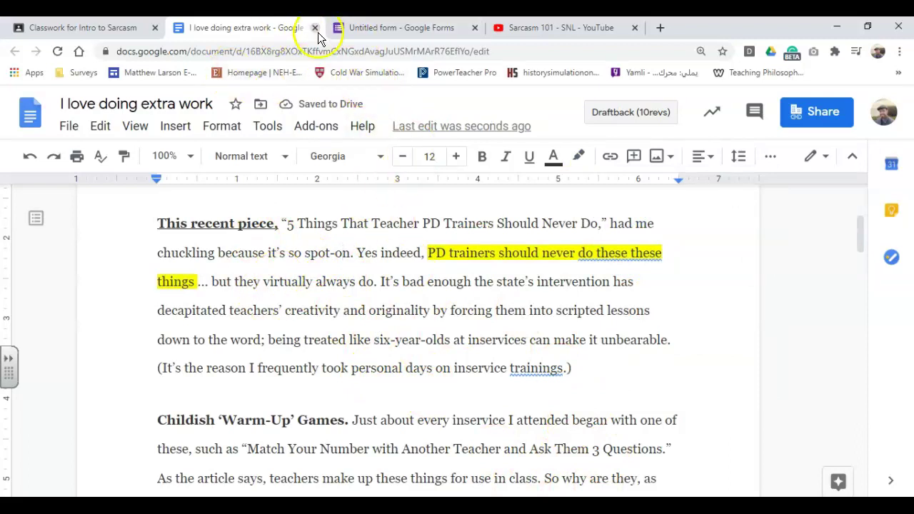
scroll(578, 367, "down", 3)
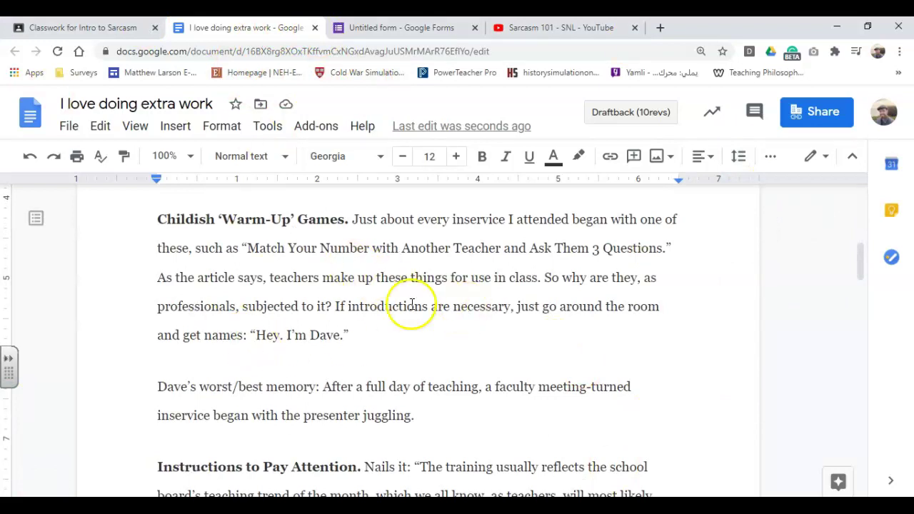
left_click(314, 28)
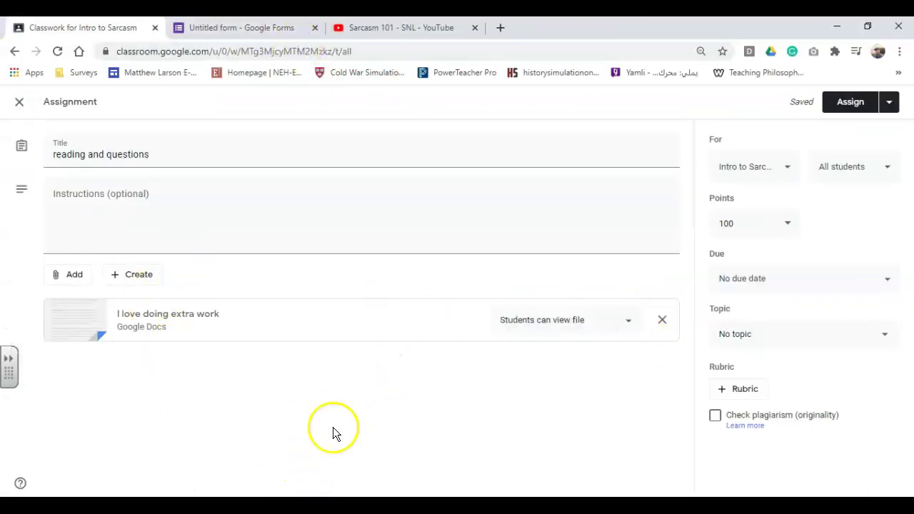
Set the attached document to make a copy for each student.
left_click(555, 322)
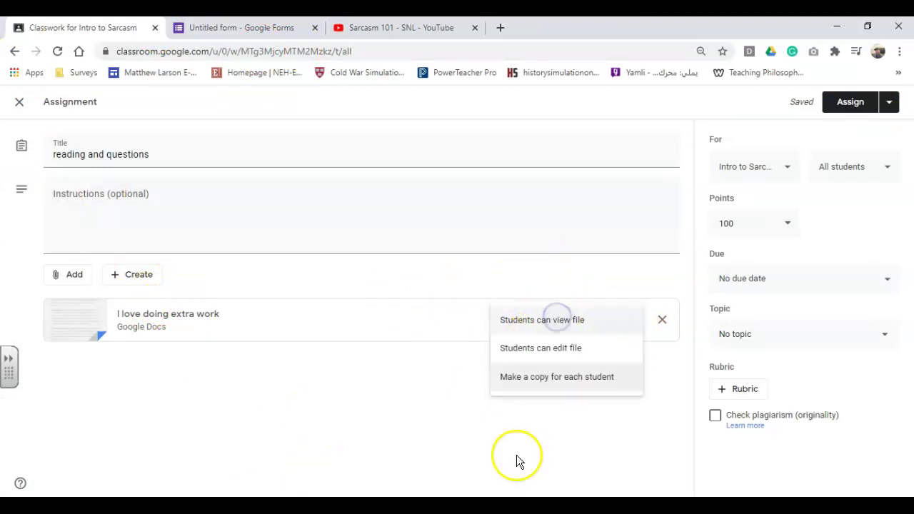
left_click(539, 379)
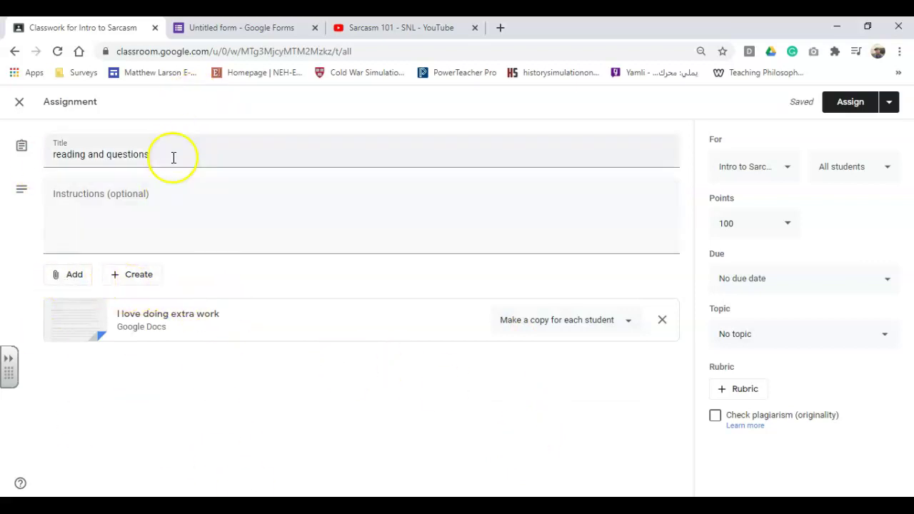
left_click(124, 278)
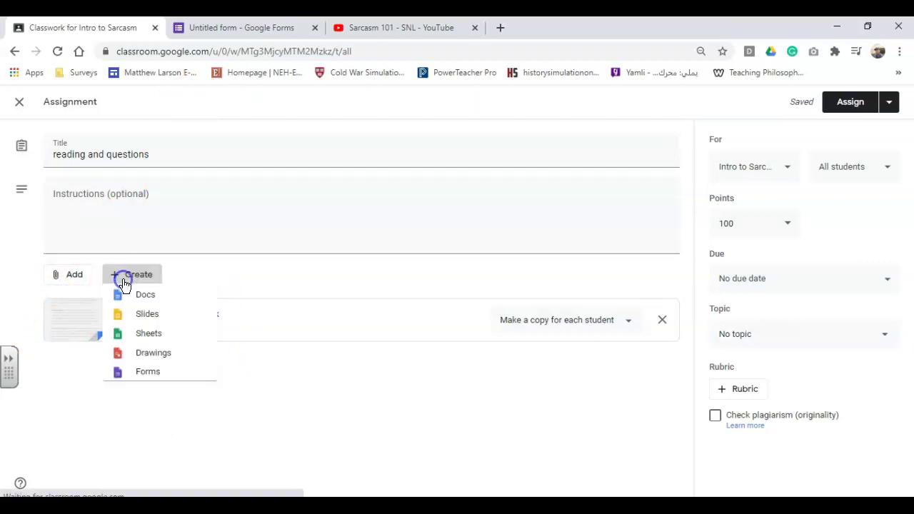
left_click(313, 429)
Switch to the untitled form in Google Forms and add the answer options WRQ, QRWT and QRT to the multiple-choice question.
left_click(239, 31)
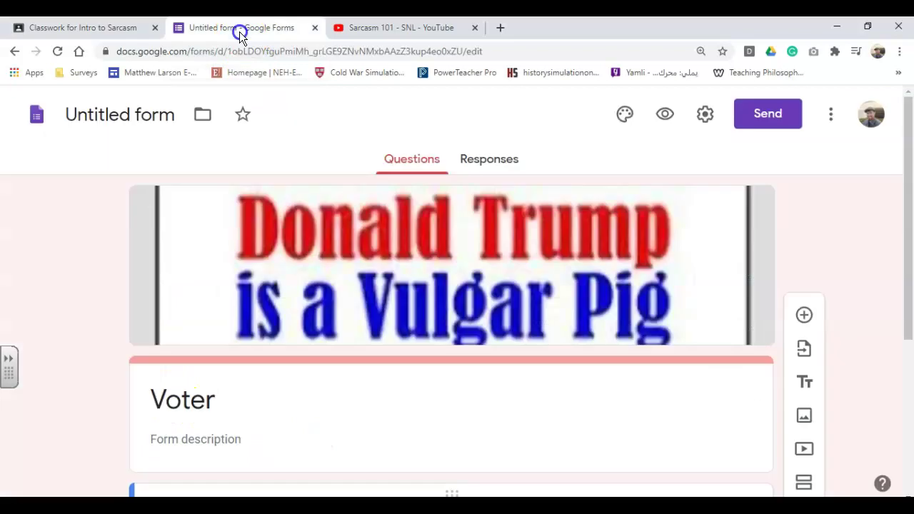
scroll(280, 163, "down", 4)
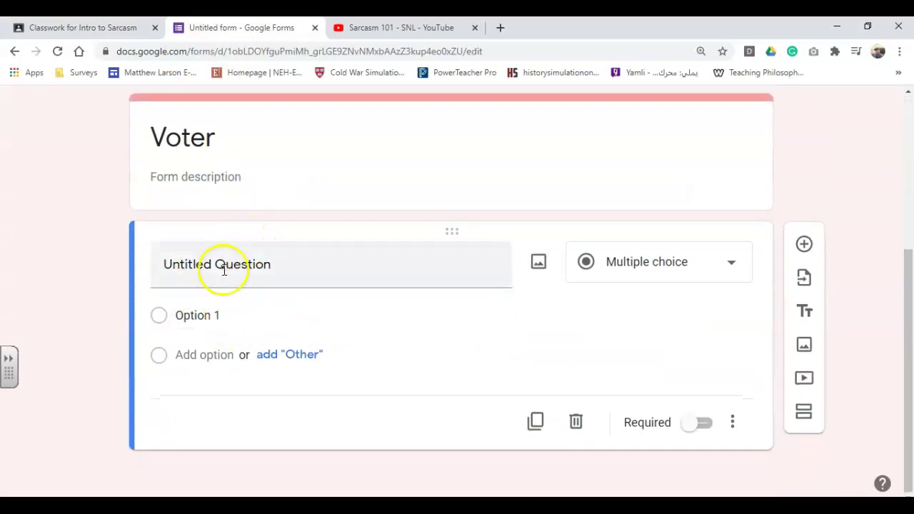
left_click(223, 355)
type("WRQ")
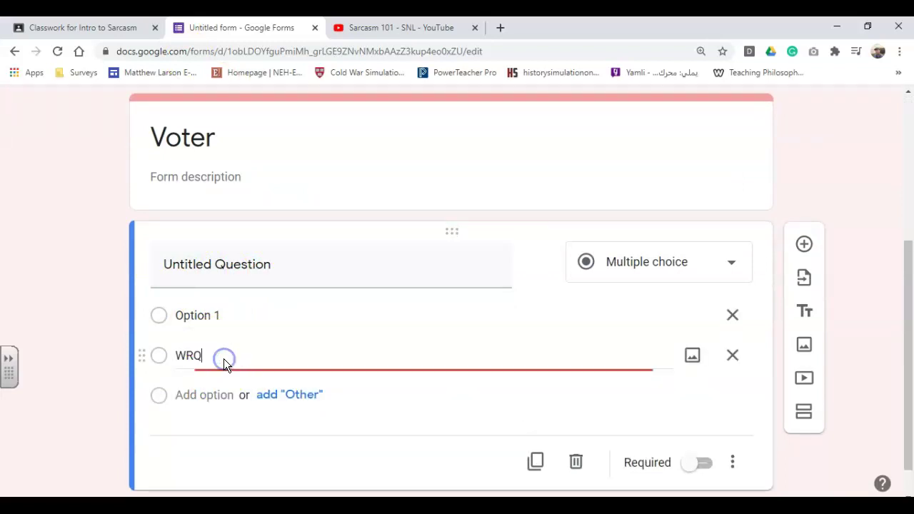
left_click(204, 393)
type("QRWT")
left_click(204, 435)
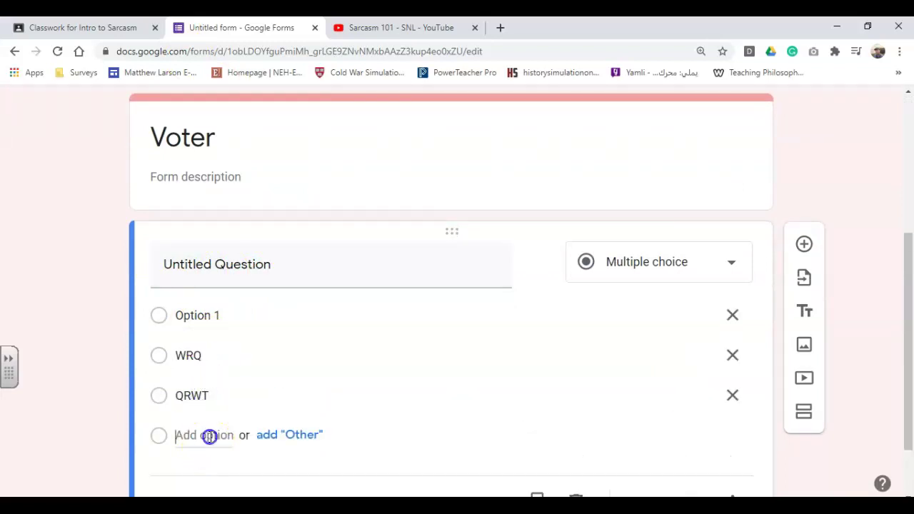
type("QRT")
left_click(829, 130)
scroll(822, 140, "down", 2)
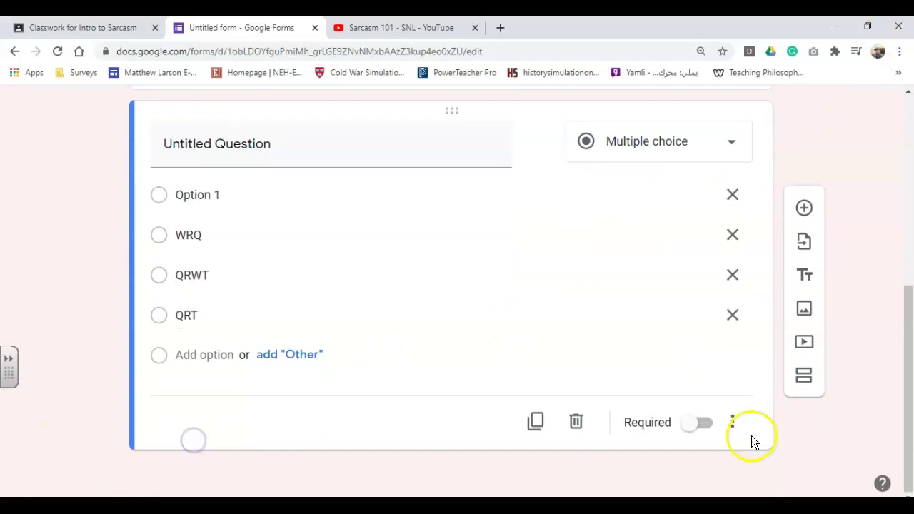
Switch the question's Required setting on and back off, and add an "Other" answer choice.
left_click(698, 425)
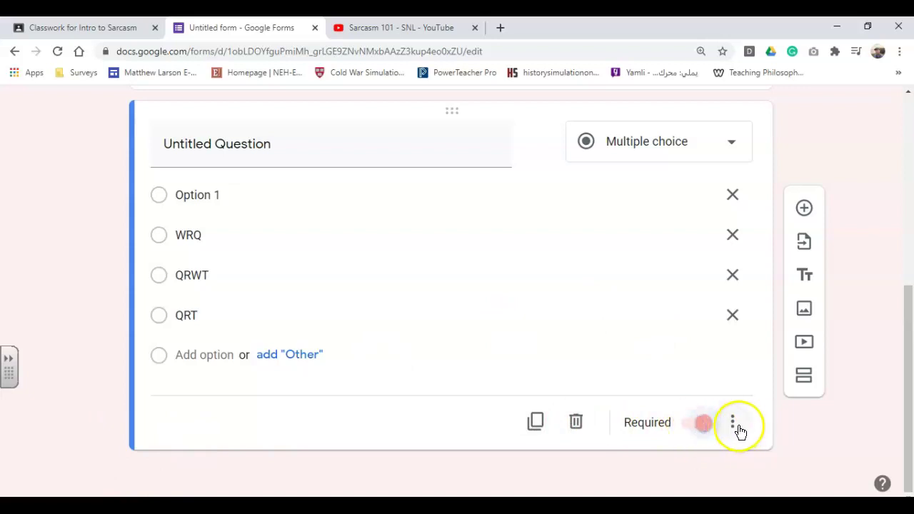
left_click(697, 426)
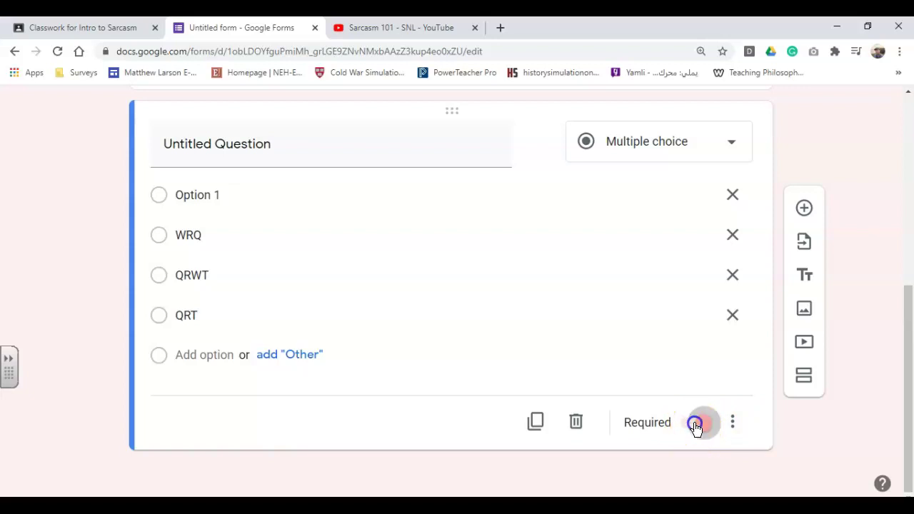
left_click(734, 423)
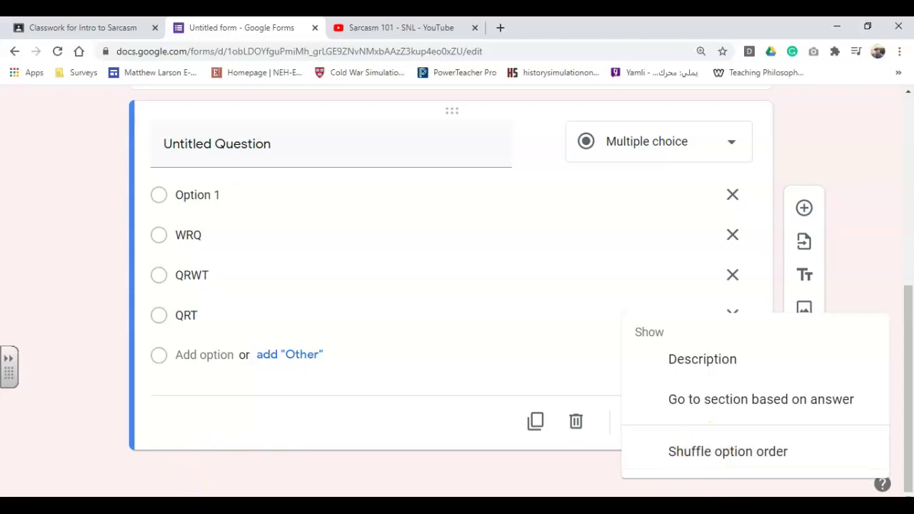
left_click(289, 354)
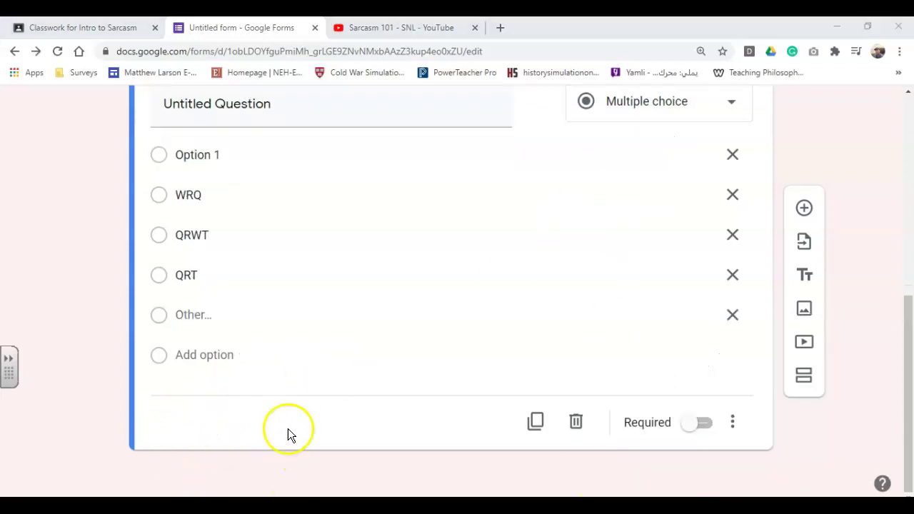
Make the form a quiz and set its grades to be released later, after manual review.
scroll(322, 292, "up", 10)
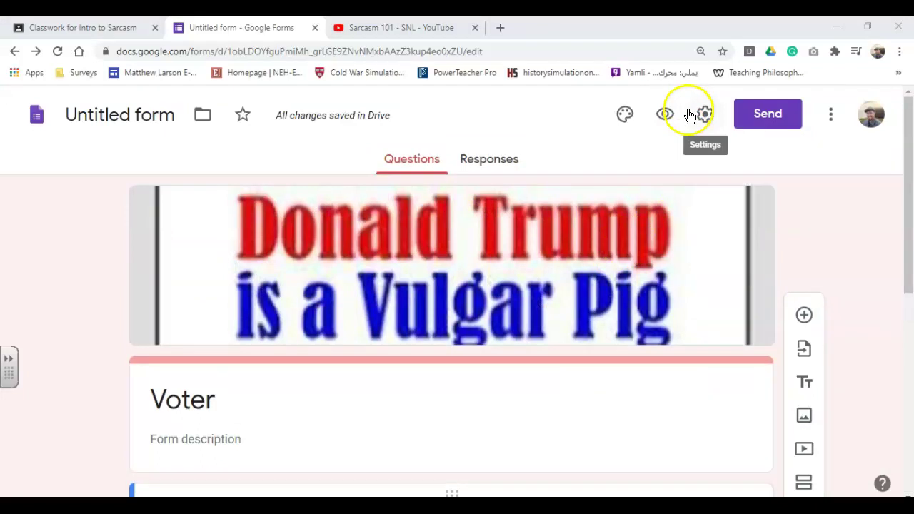
left_click(706, 115)
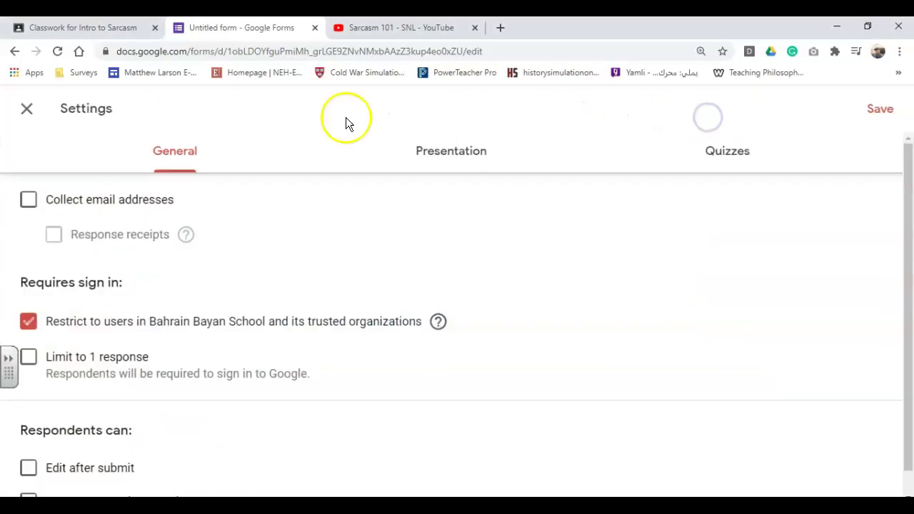
left_click(728, 152)
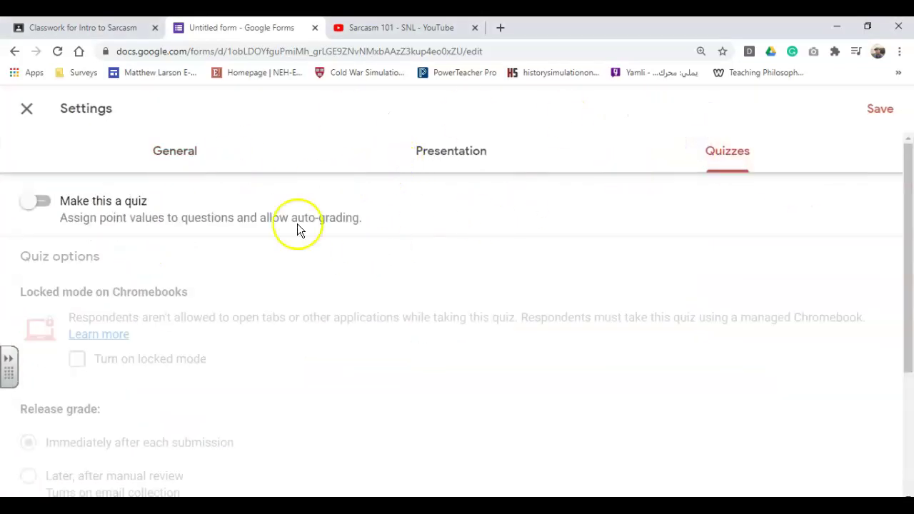
left_click(38, 205)
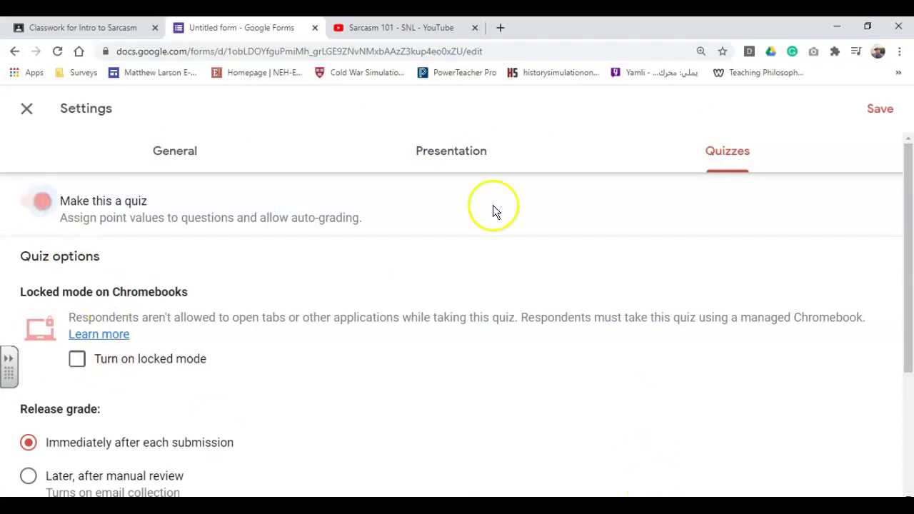
scroll(166, 234, "down", 2)
scroll(91, 391, "down", 1)
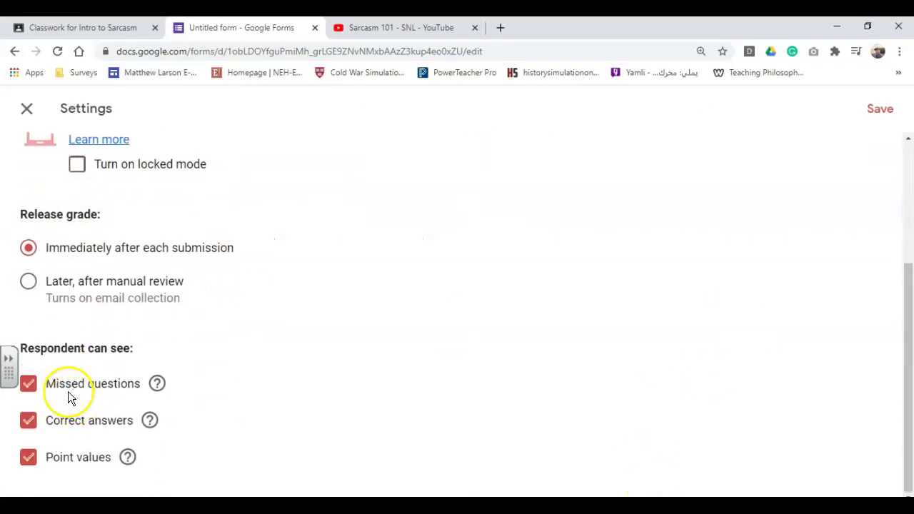
left_click(29, 280)
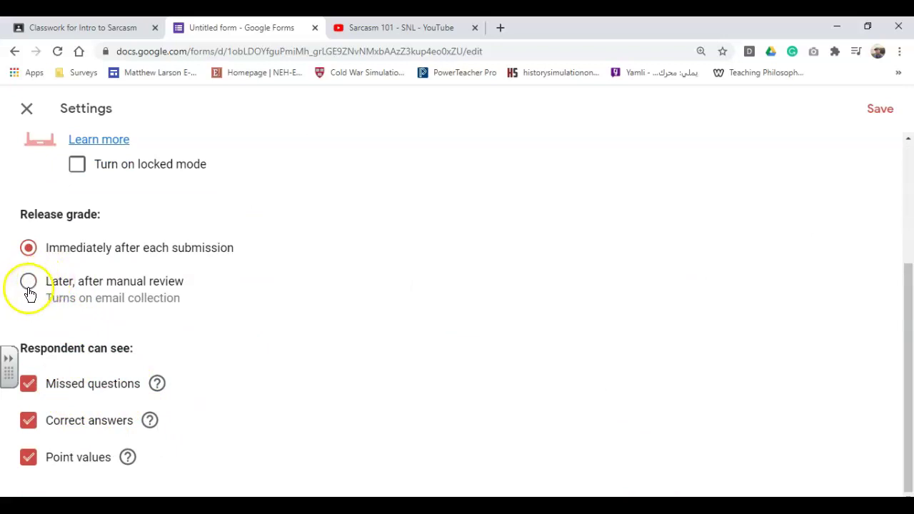
left_click(30, 286)
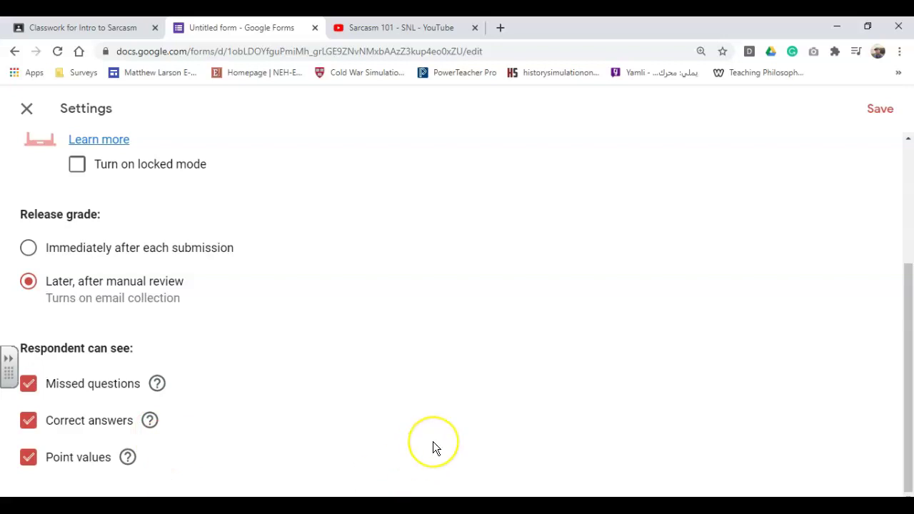
Review the form's general email collection, sign-in and respondent settings, and save the settings.
scroll(398, 403, "up", 3)
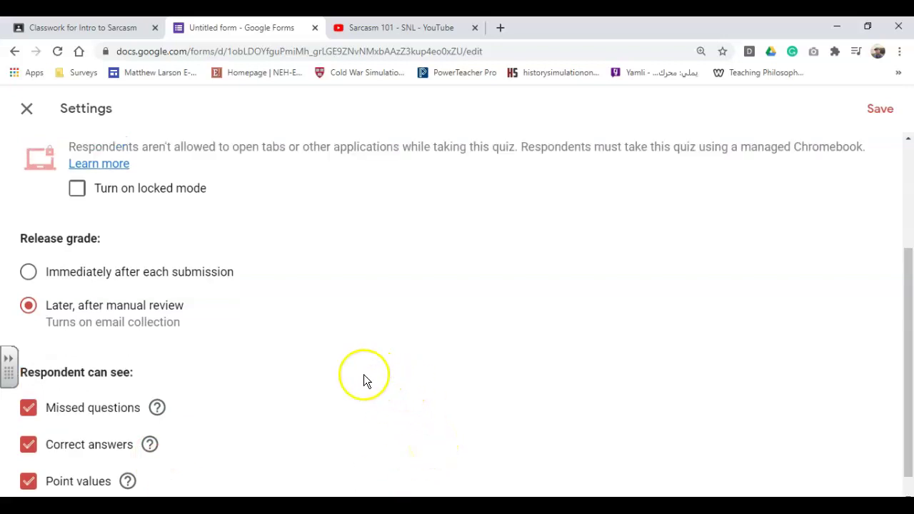
left_click(208, 151)
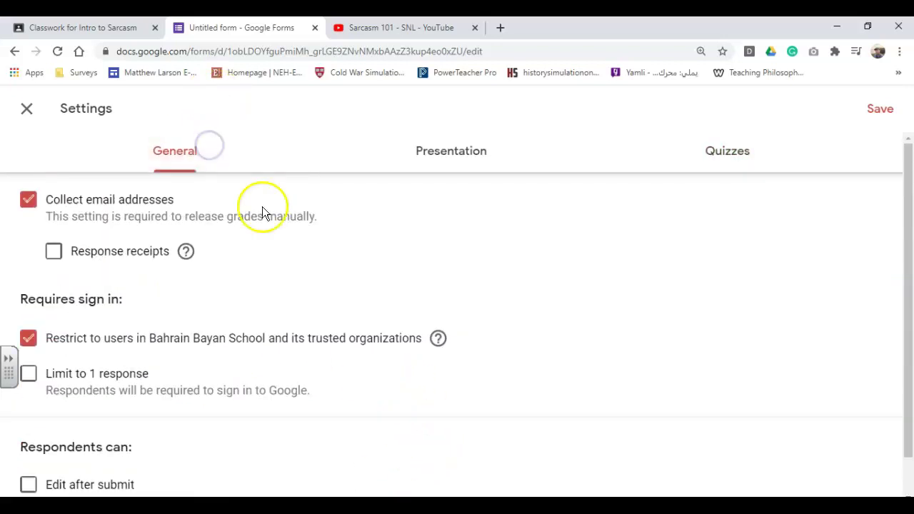
scroll(118, 463, "down", 1)
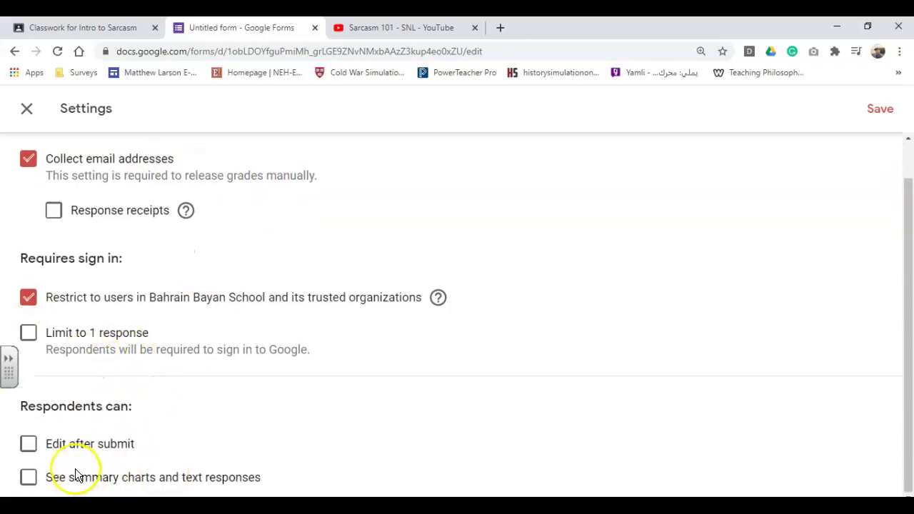
scroll(79, 457, "up", 1)
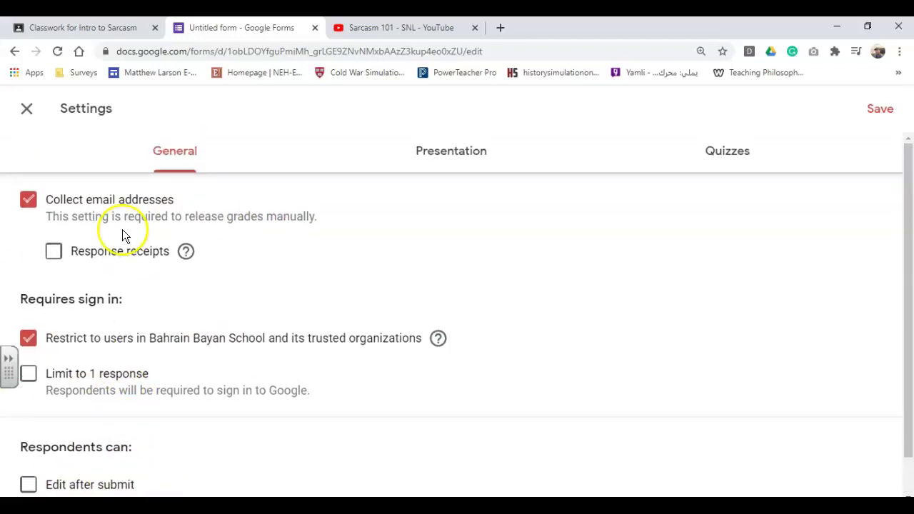
left_click(877, 110)
Mark Option 1 as the correct answer in the question's answer key and make it worth 1 point.
scroll(181, 363, "down", 5)
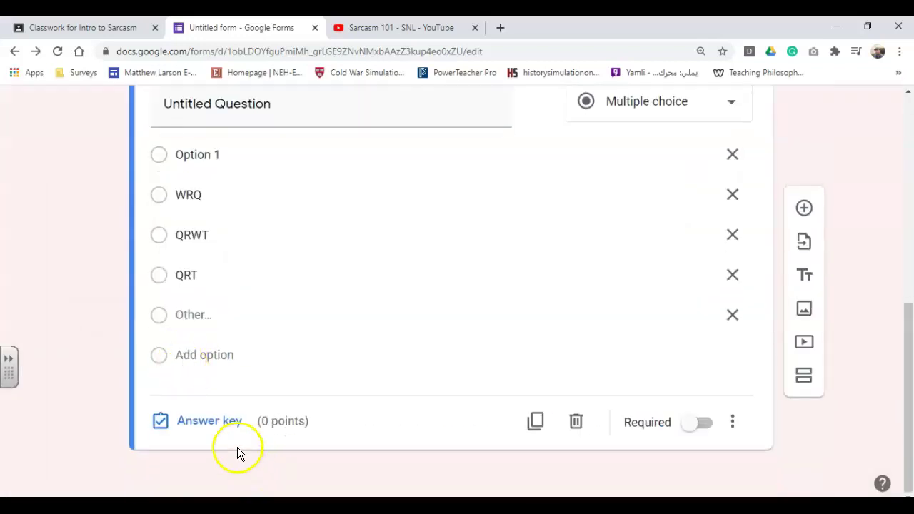
left_click(205, 423)
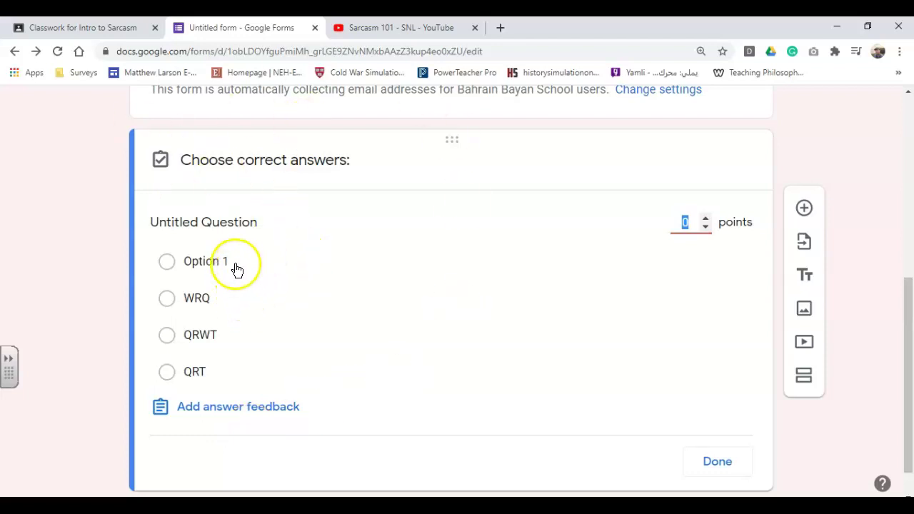
left_click(262, 265)
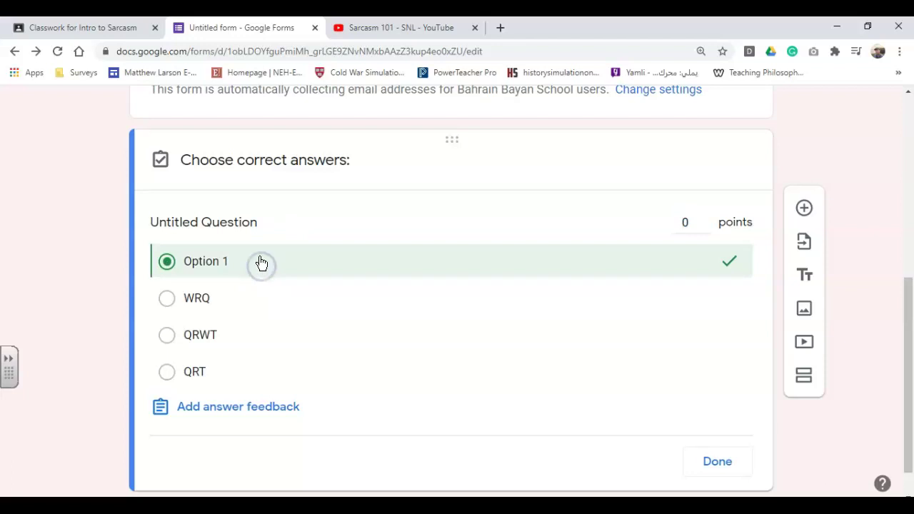
left_click(690, 222)
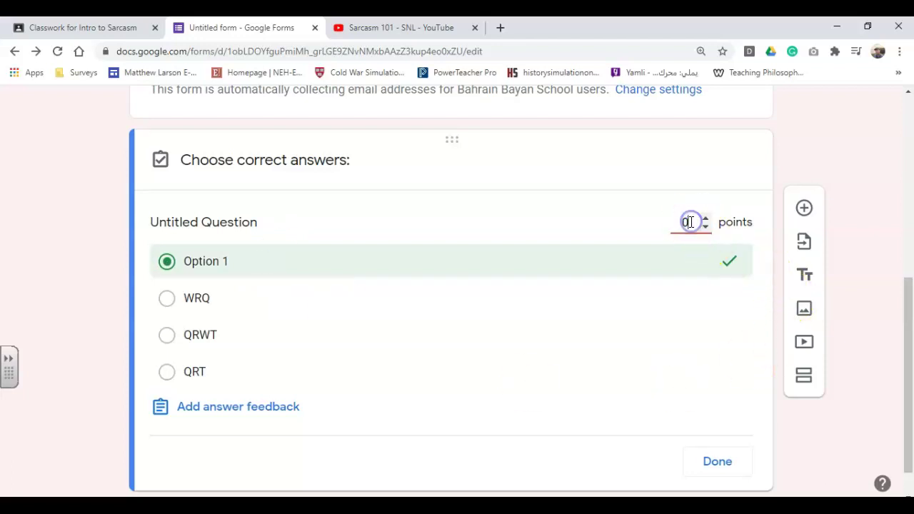
type("1")
left_click(718, 463)
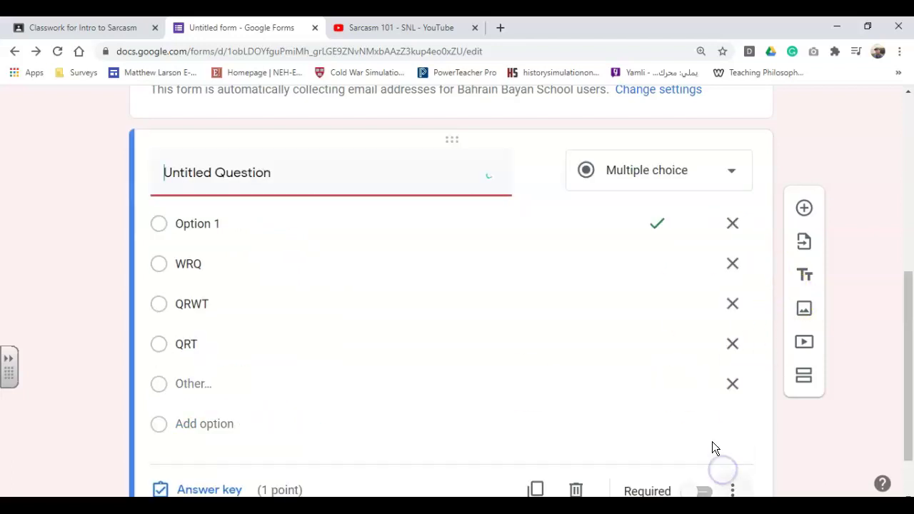
Turn on Shuffle option order for the multiple-choice question and duplicate the question.
left_click(734, 425)
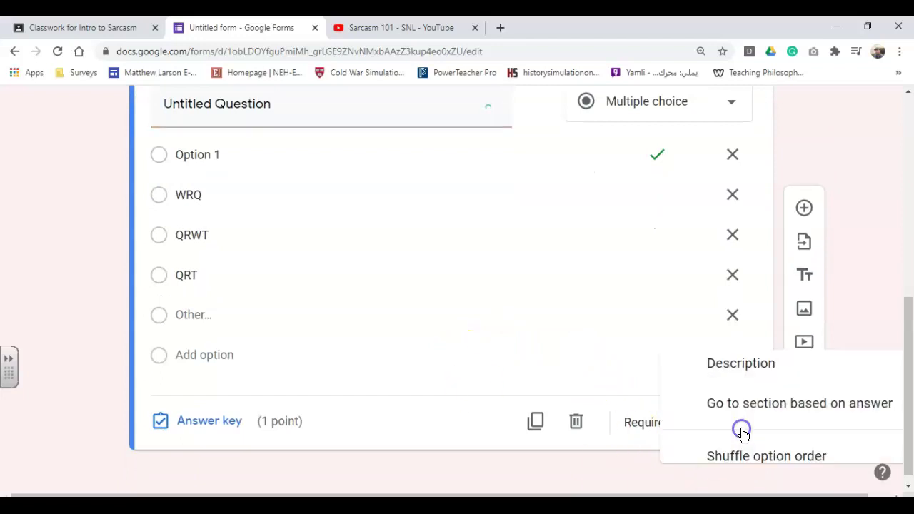
left_click(737, 458)
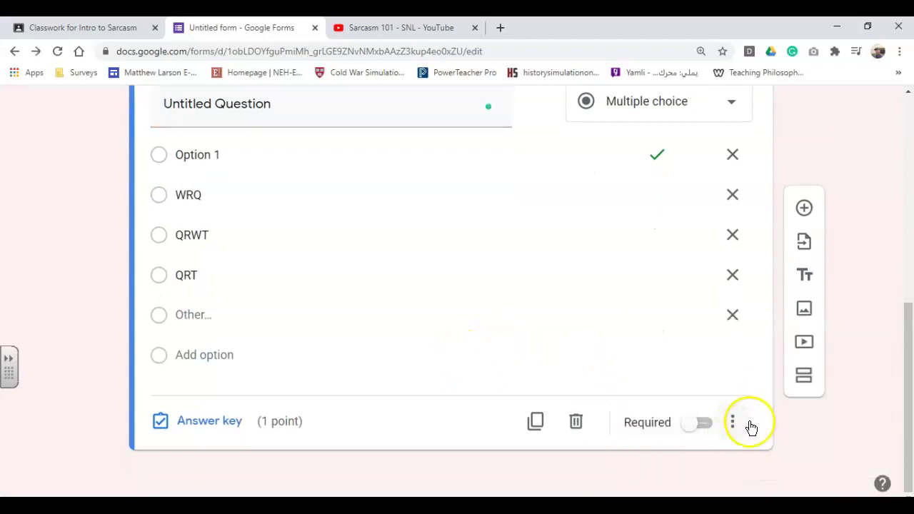
left_click(530, 422)
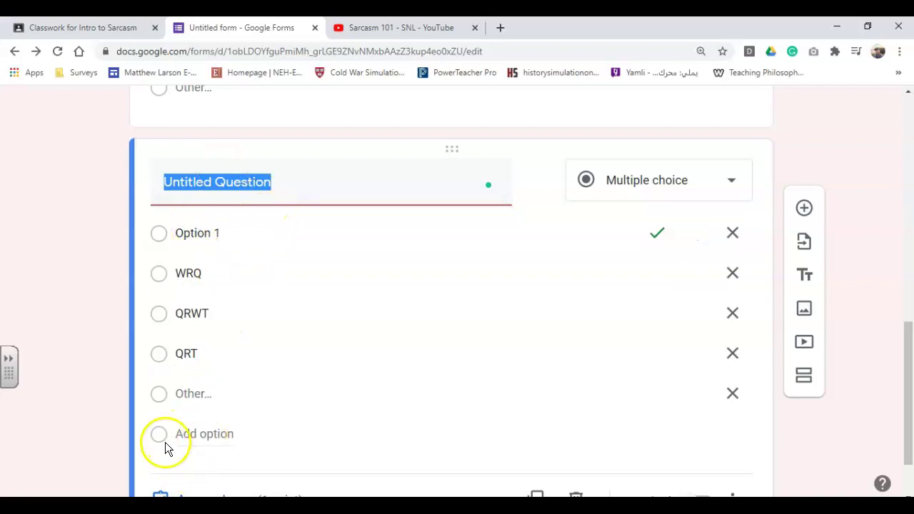
Check the duplicated question's answer key and return to the question.
scroll(166, 442, "down", 2)
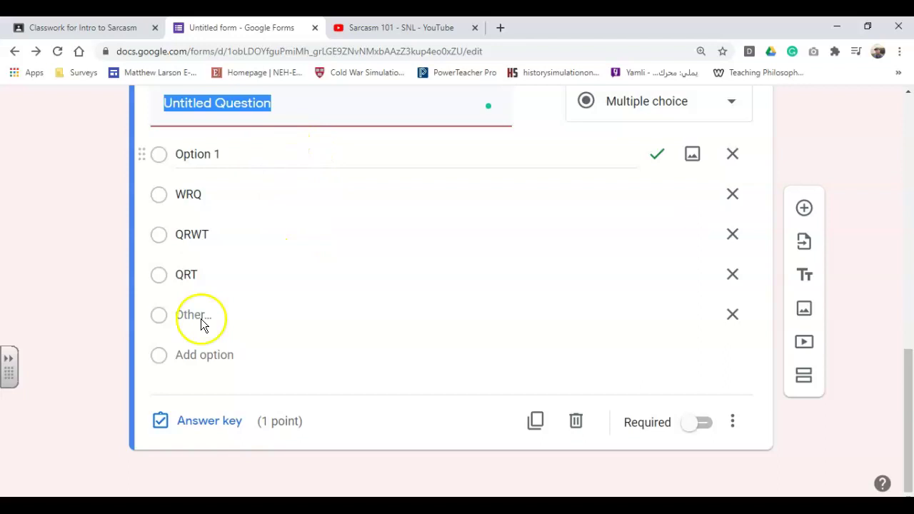
left_click(200, 423)
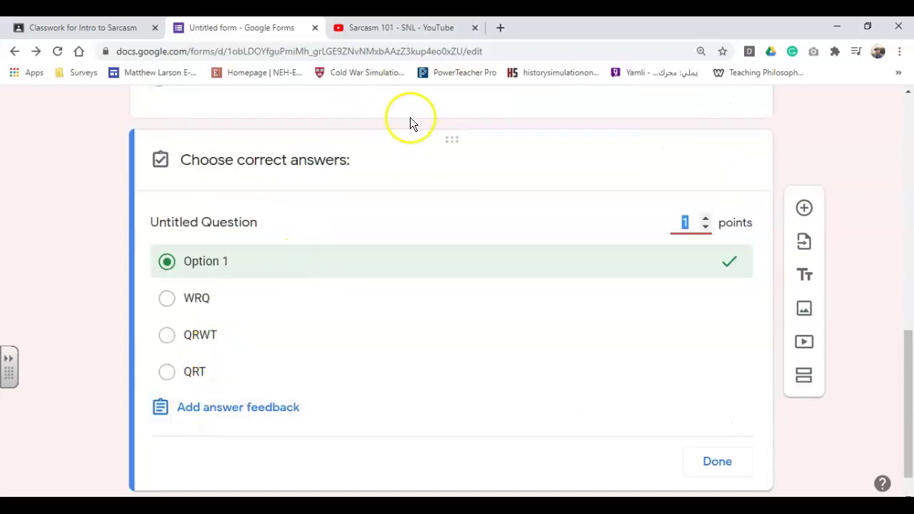
left_click(724, 450)
scroll(400, 371, "down", 2)
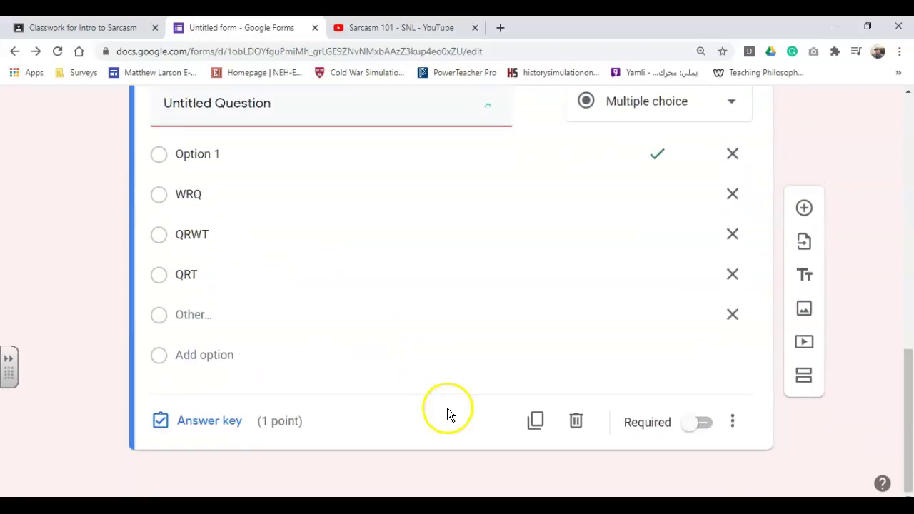
Copy the form's web address and attach it as a link to the "reading and questions" assignment in Google Classroom.
scroll(777, 455, "up", 3)
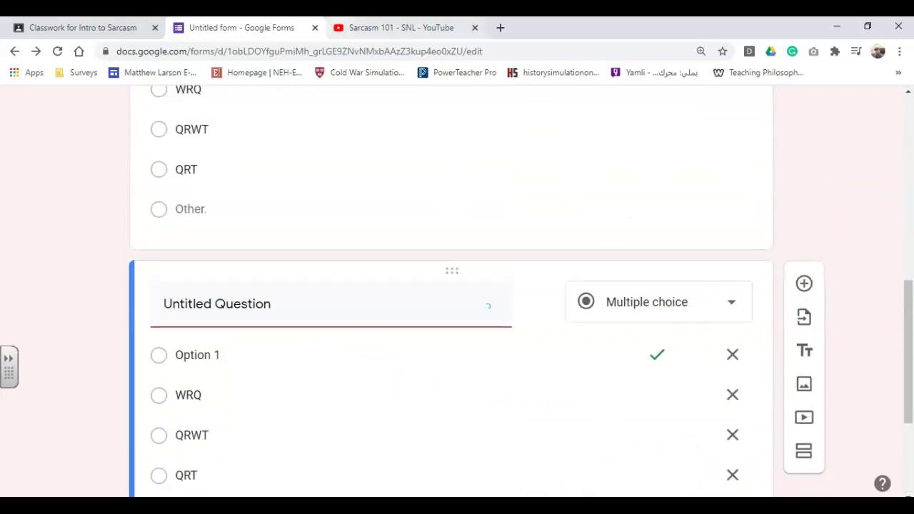
right_click(147, 48)
left_click(180, 118)
left_click(78, 27)
left_click(73, 272)
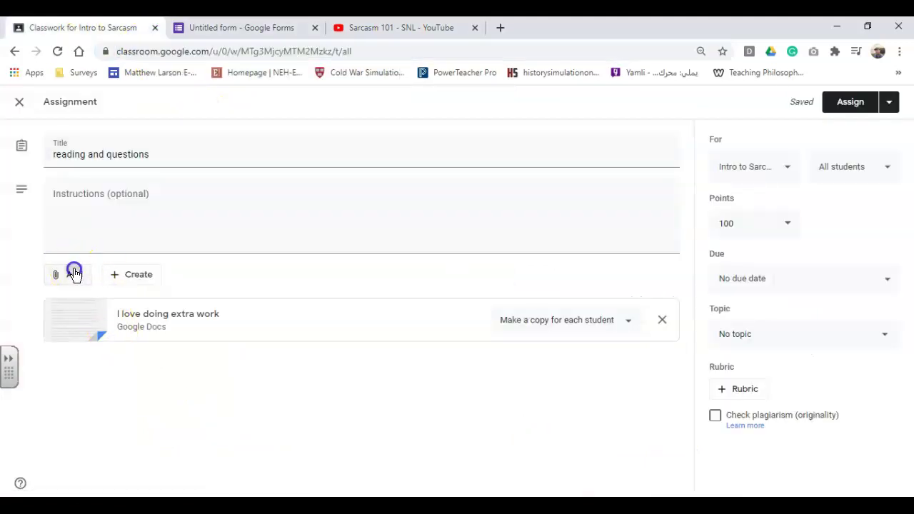
left_click(90, 318)
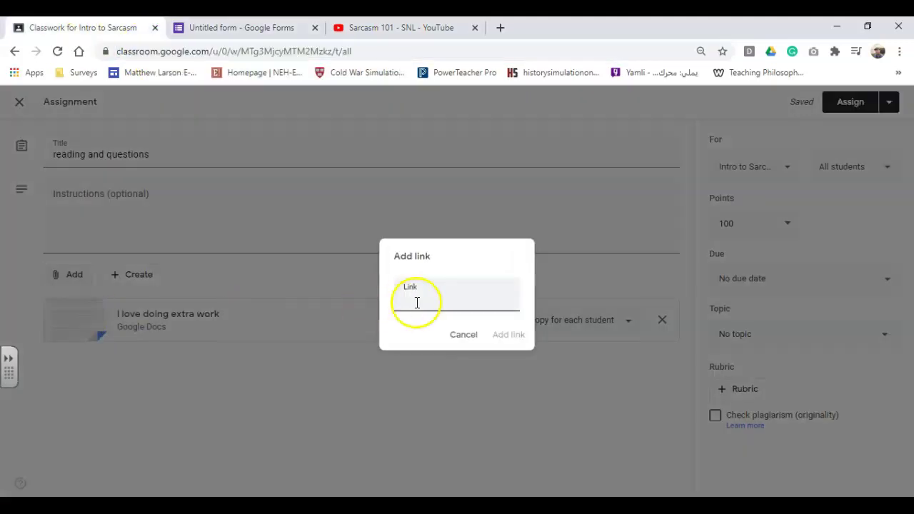
key("ctrl+v")
left_click(519, 339)
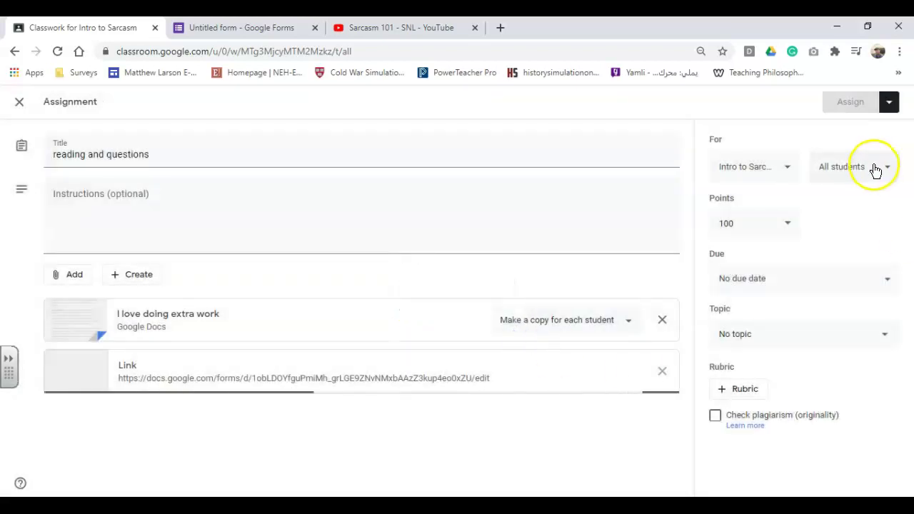
Set the assignment's points to 10 and its due date to Oct 14, 2020 at 11:59 PM.
left_click(773, 230)
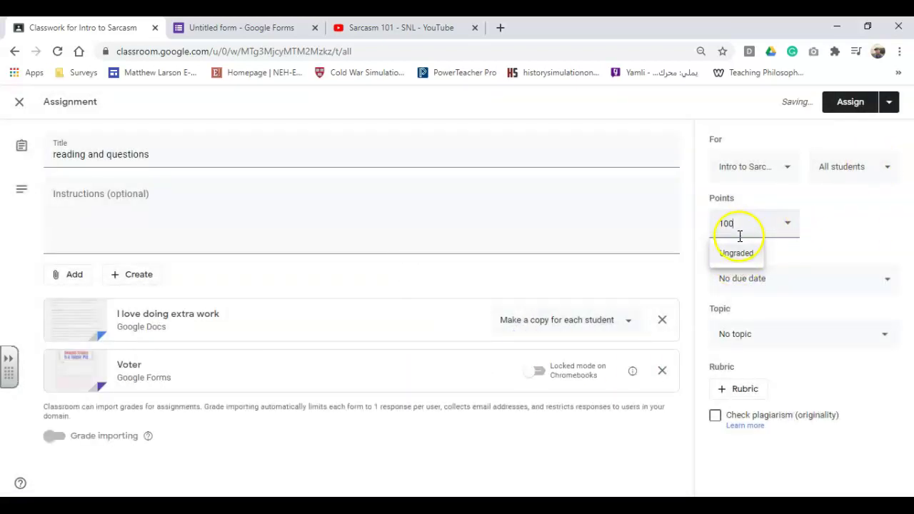
key("BackSpace")
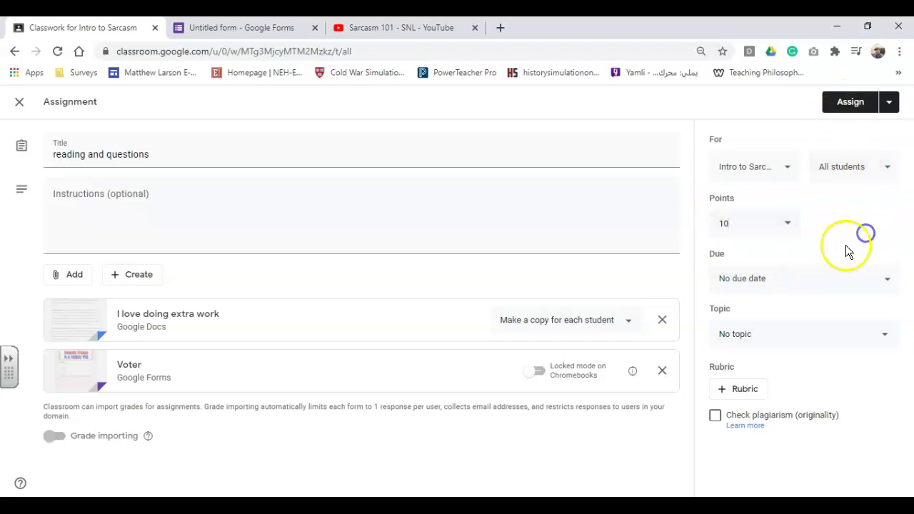
left_click(807, 285)
left_click(793, 332)
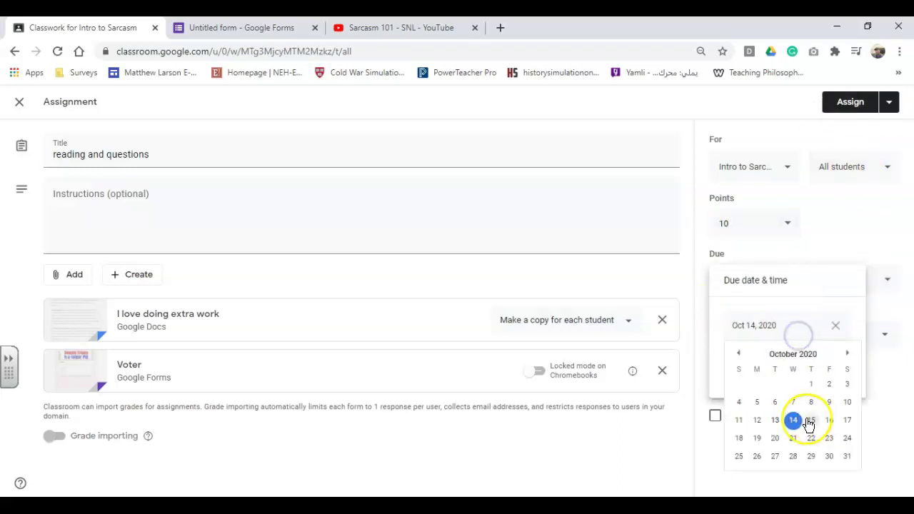
left_click(792, 423)
left_click(778, 362)
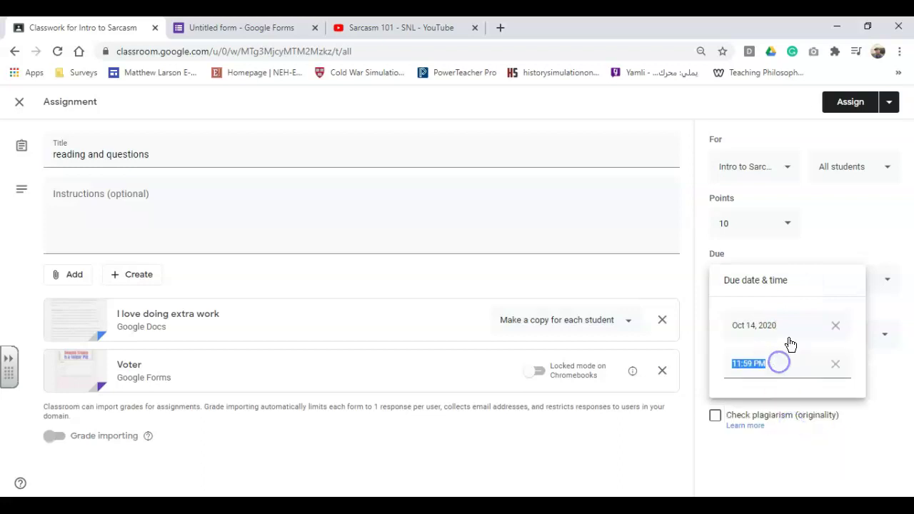
left_click(827, 216)
Create the topic SARCASM! for the assignment and schedule it to post on Oct 14, 2020 at 7:55 AM.
left_click(785, 336)
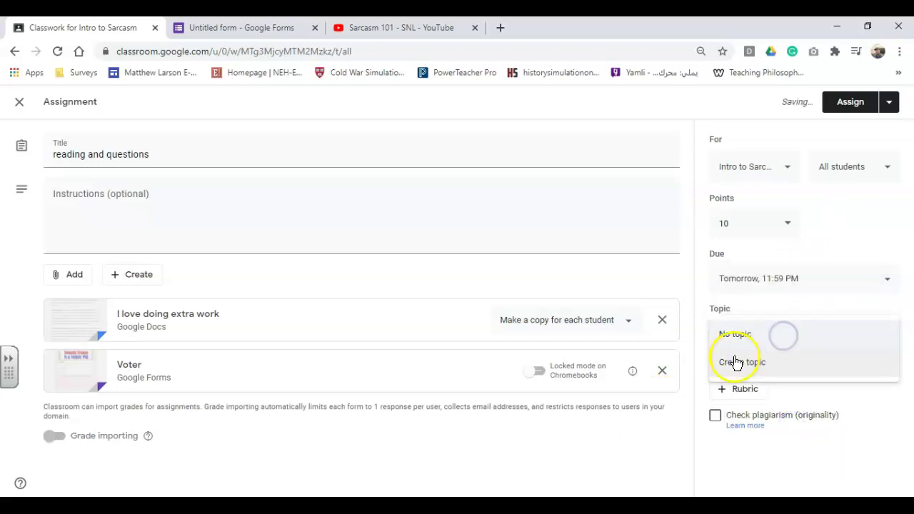
left_click(736, 359)
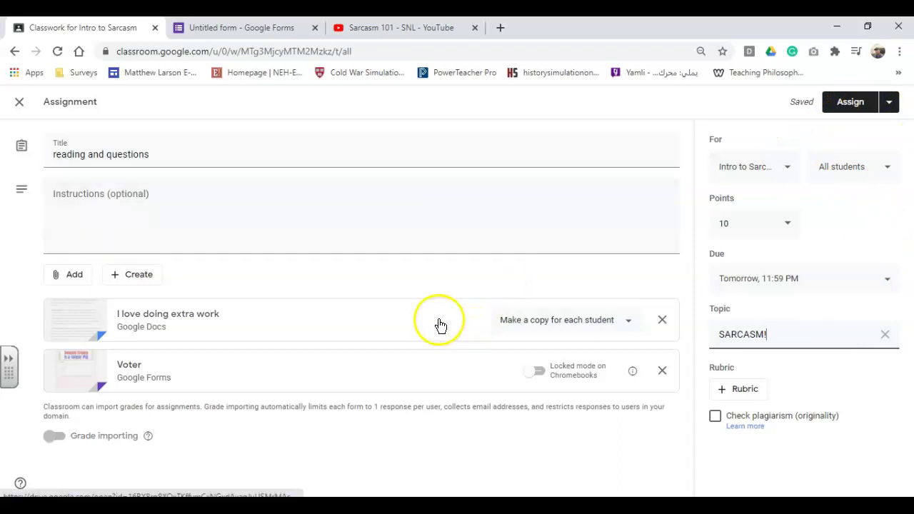
left_click(889, 102)
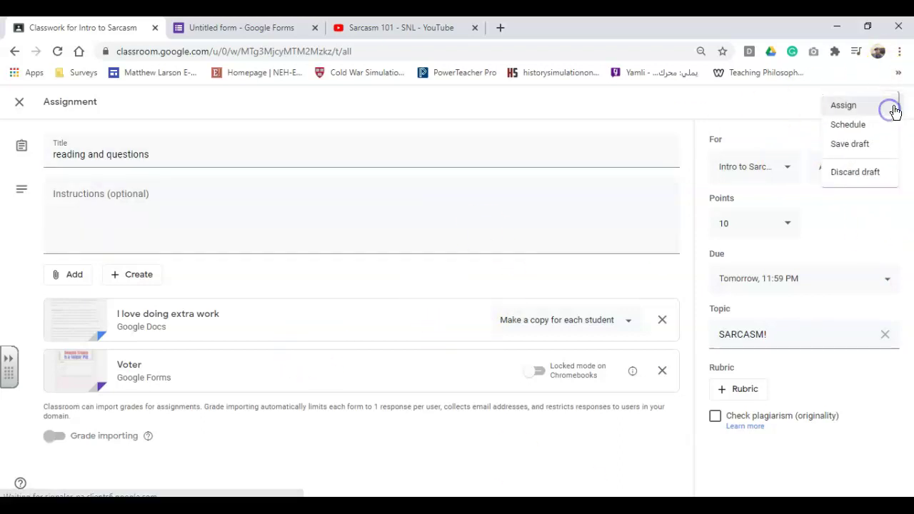
left_click(857, 125)
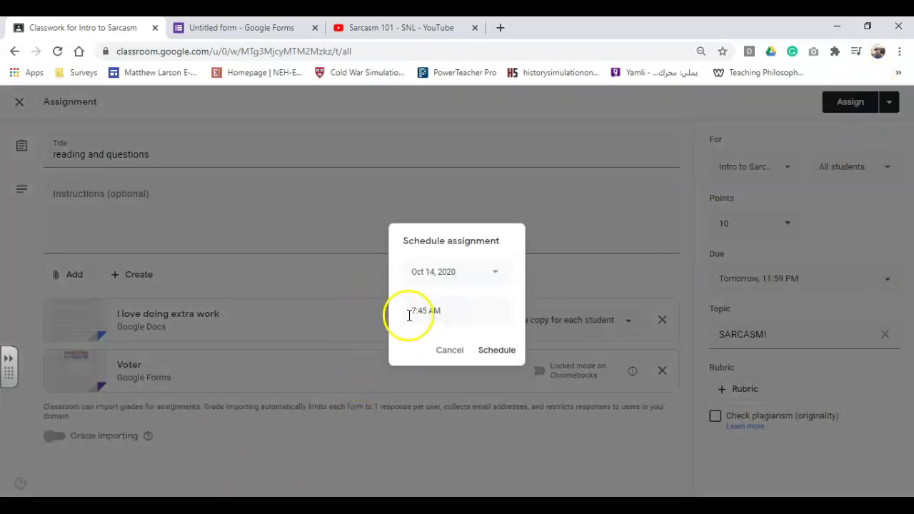
left_click(413, 314)
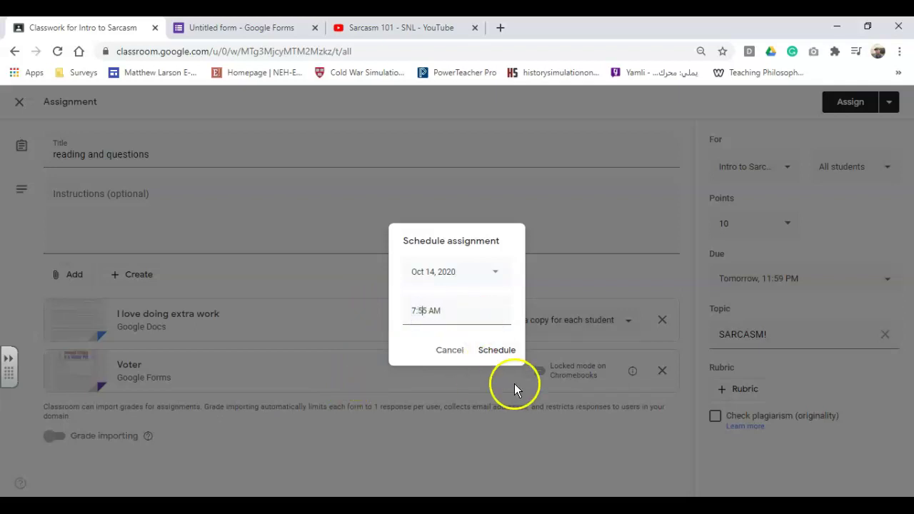
left_click(500, 349)
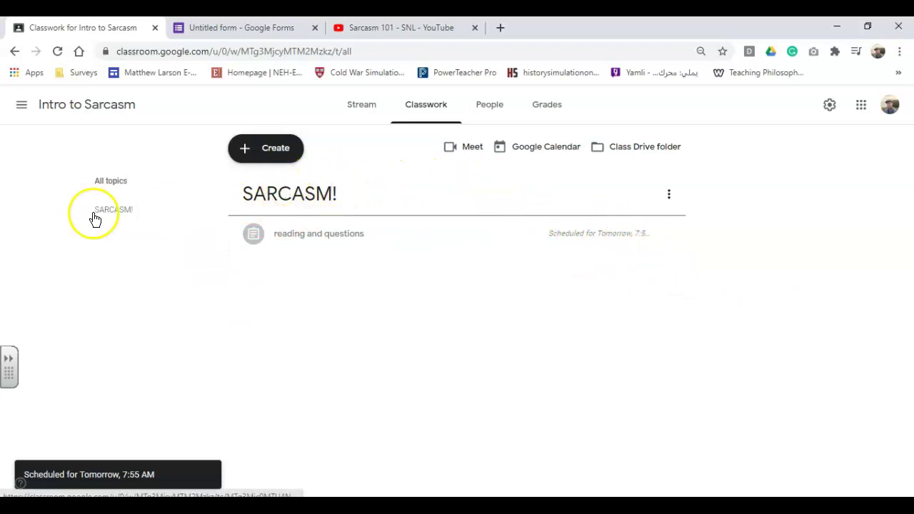
Open the class stream, copy the web address of the Sarcasm 101 - SNL video on YouTube, and return to Classroom.
left_click(357, 108)
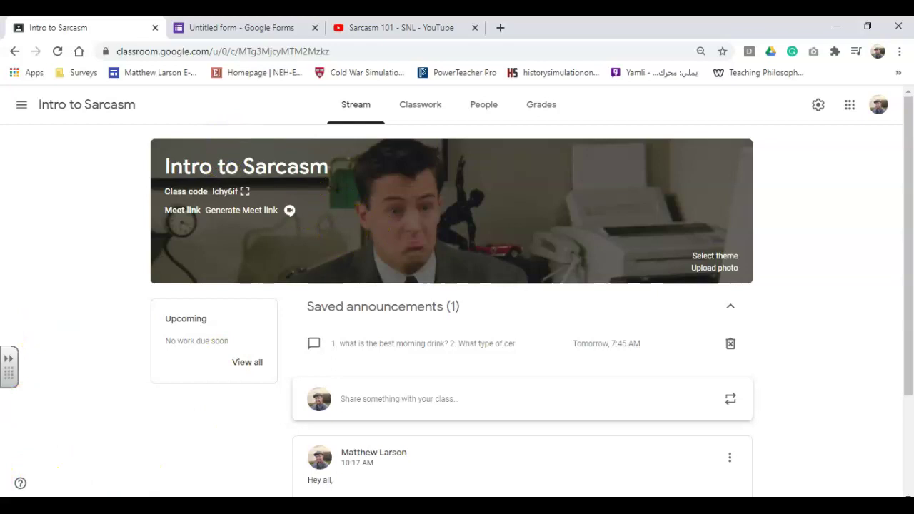
left_click(400, 27)
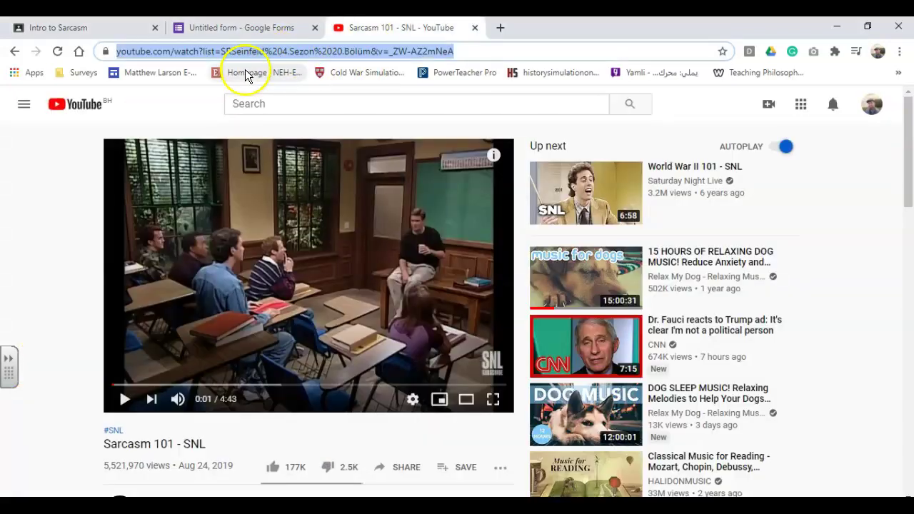
key("ctrl+1")
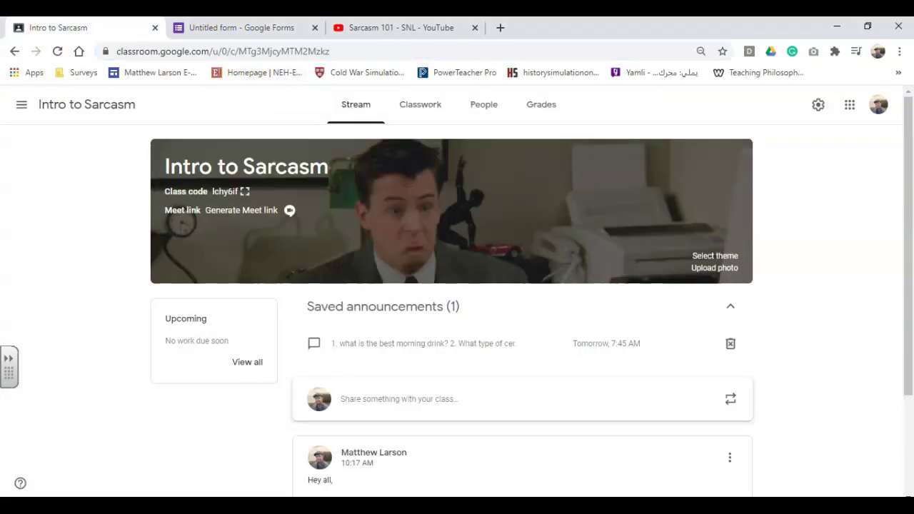